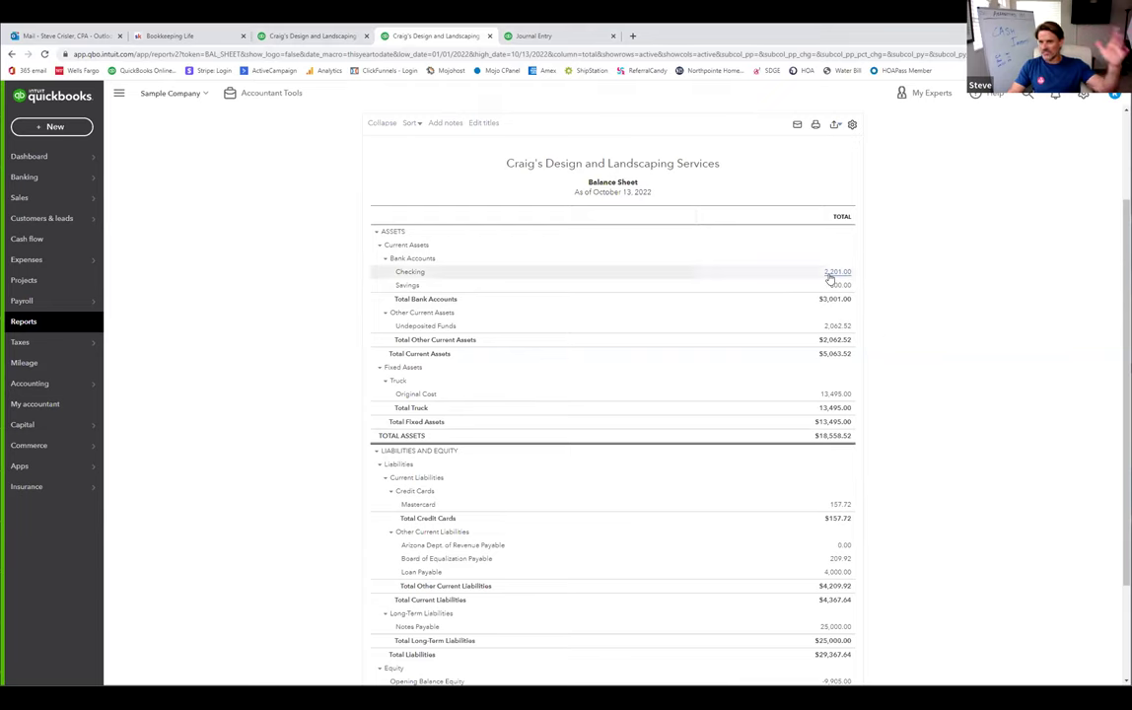
# Step: Run the year-to-date Profit and Loss report on a cash basis and review the income lines
pyautogui.click(295, 37)
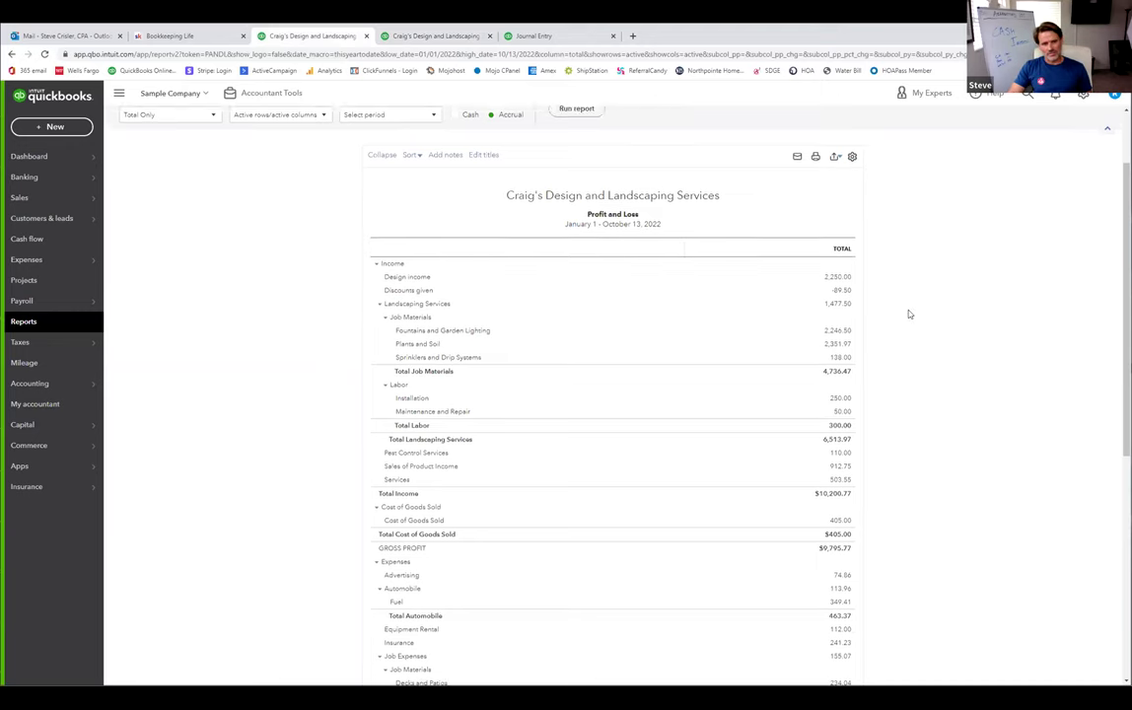
pyautogui.scroll(2, 909, 314)
pyautogui.click(470, 212)
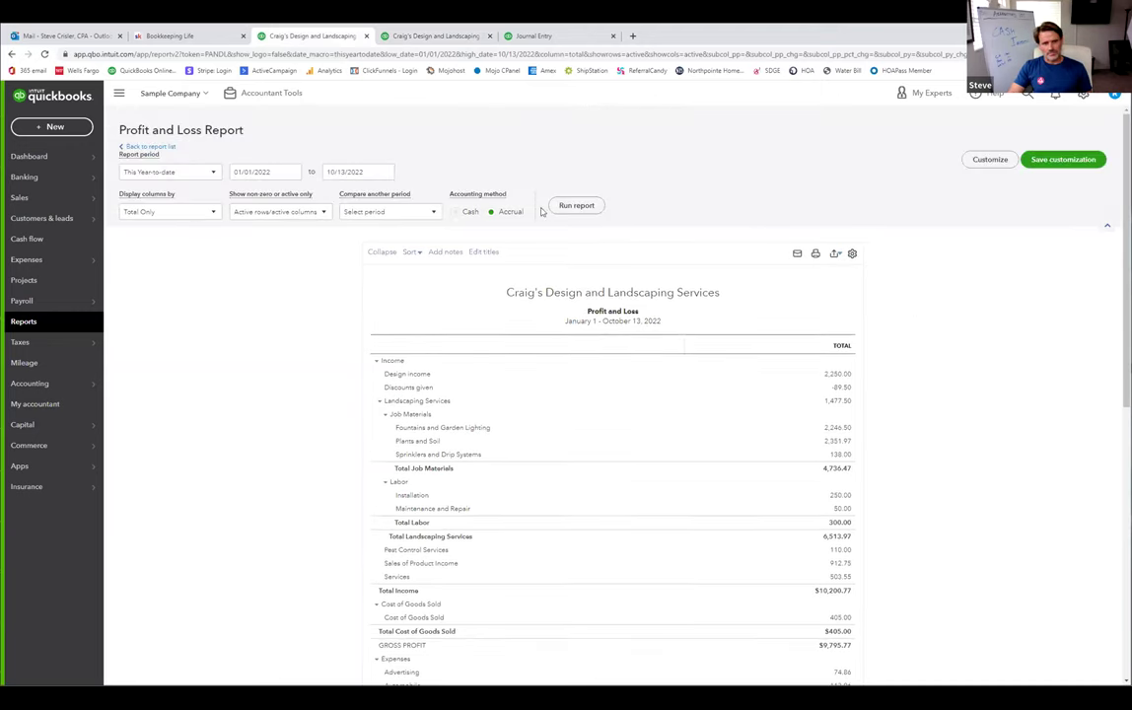
pyautogui.click(580, 206)
pyautogui.scroll(-3, 957, 363)
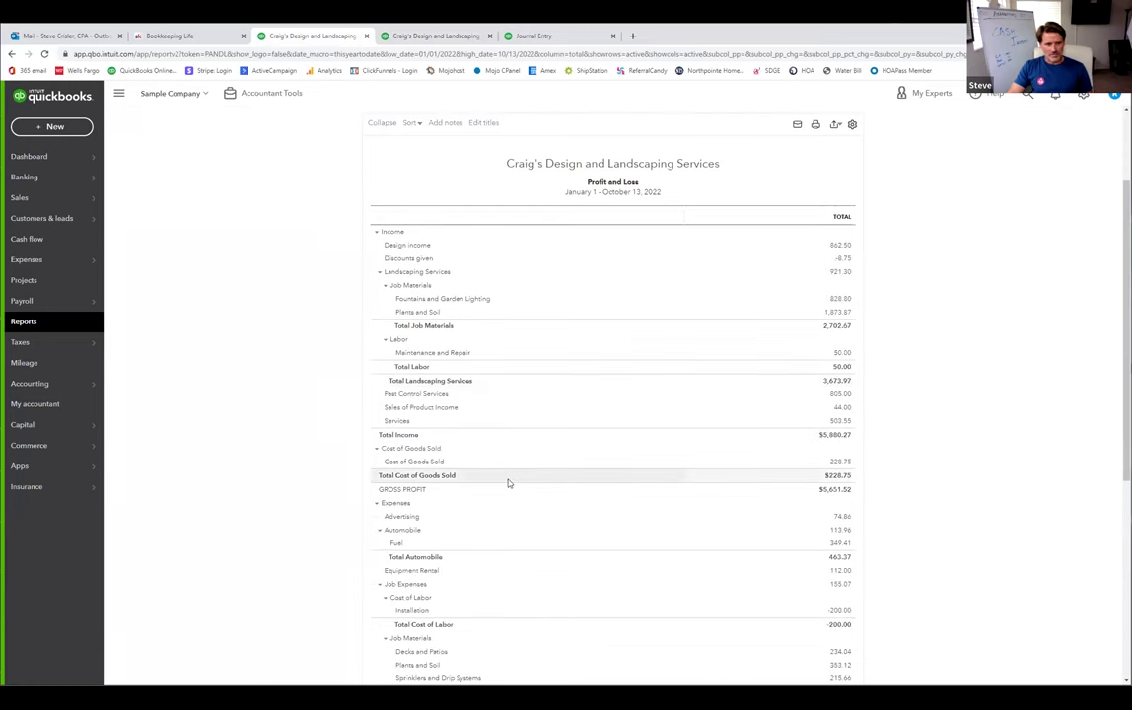
pyautogui.scroll(3, 569, 456)
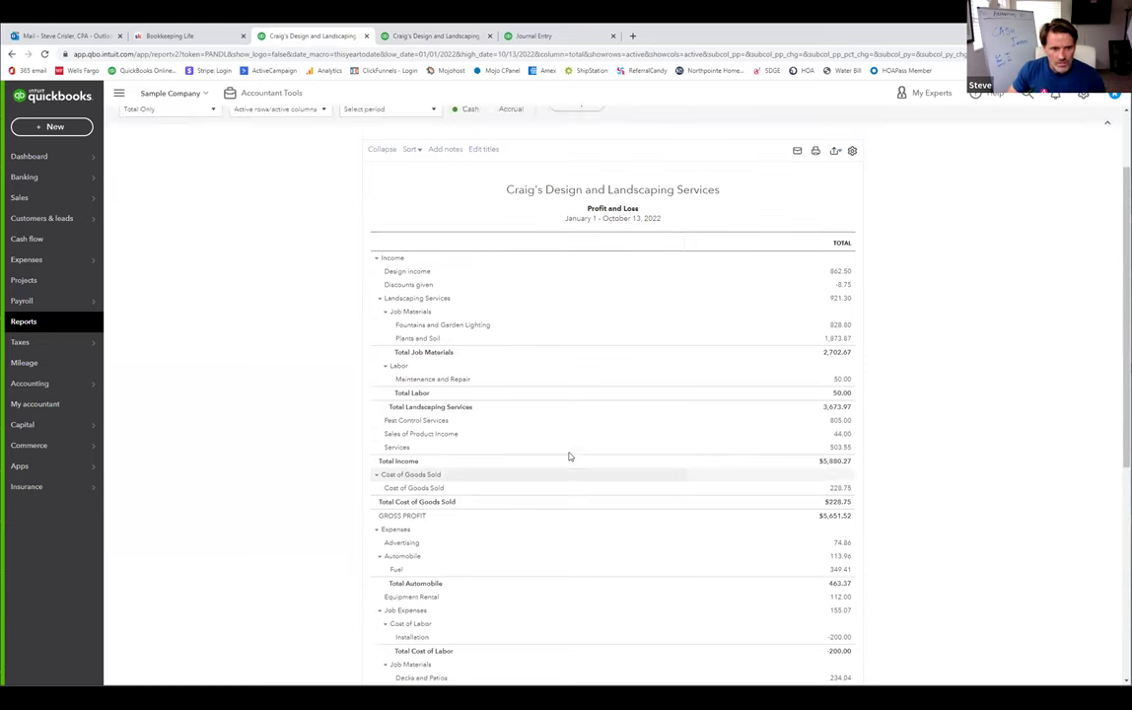
pyautogui.scroll(-1, 569, 455)
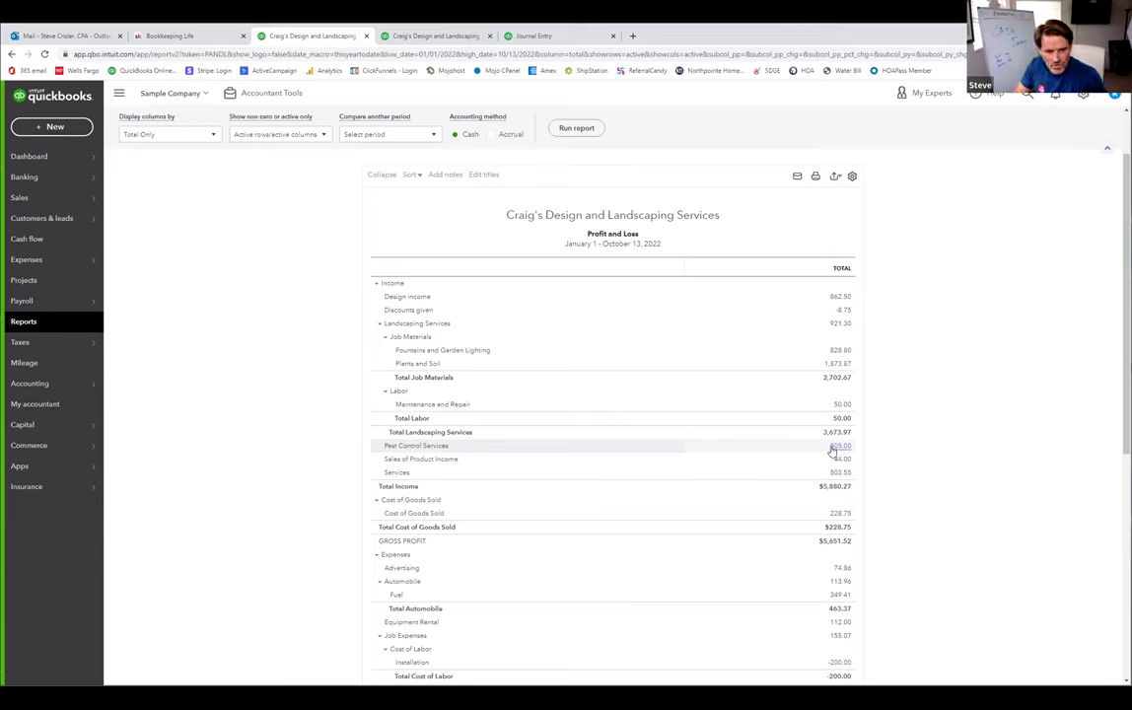
# Step: Rerun the Profit and Loss report on an accrual basis
pyautogui.click(491, 134)
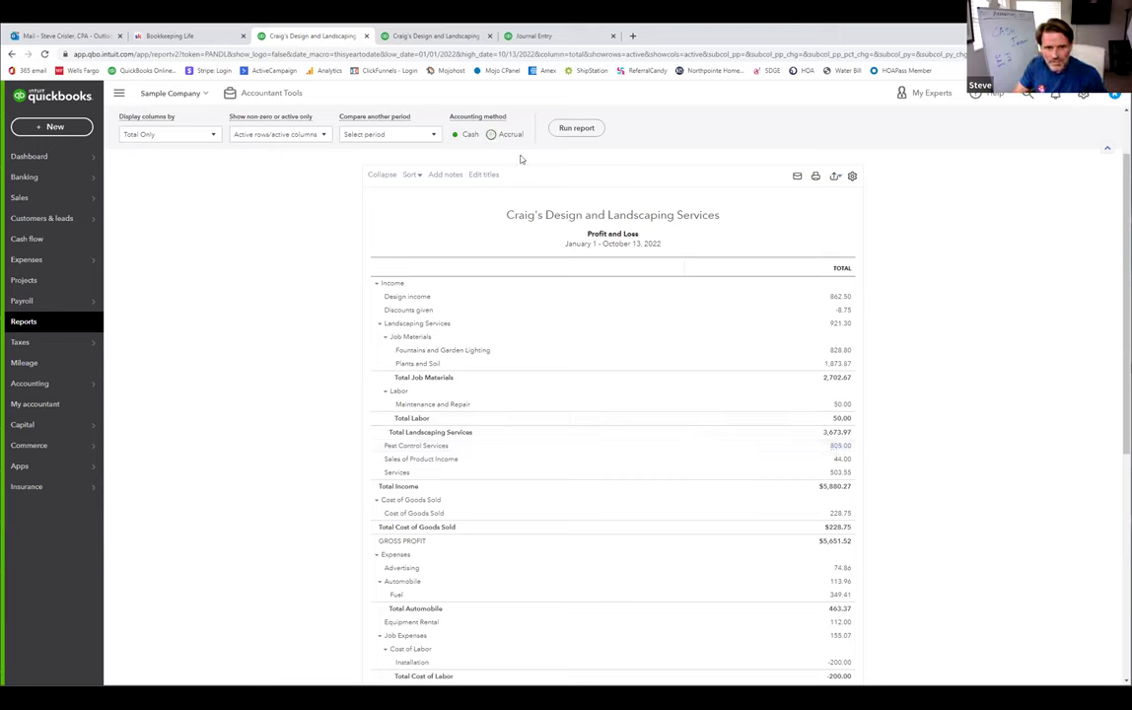
pyautogui.click(589, 132)
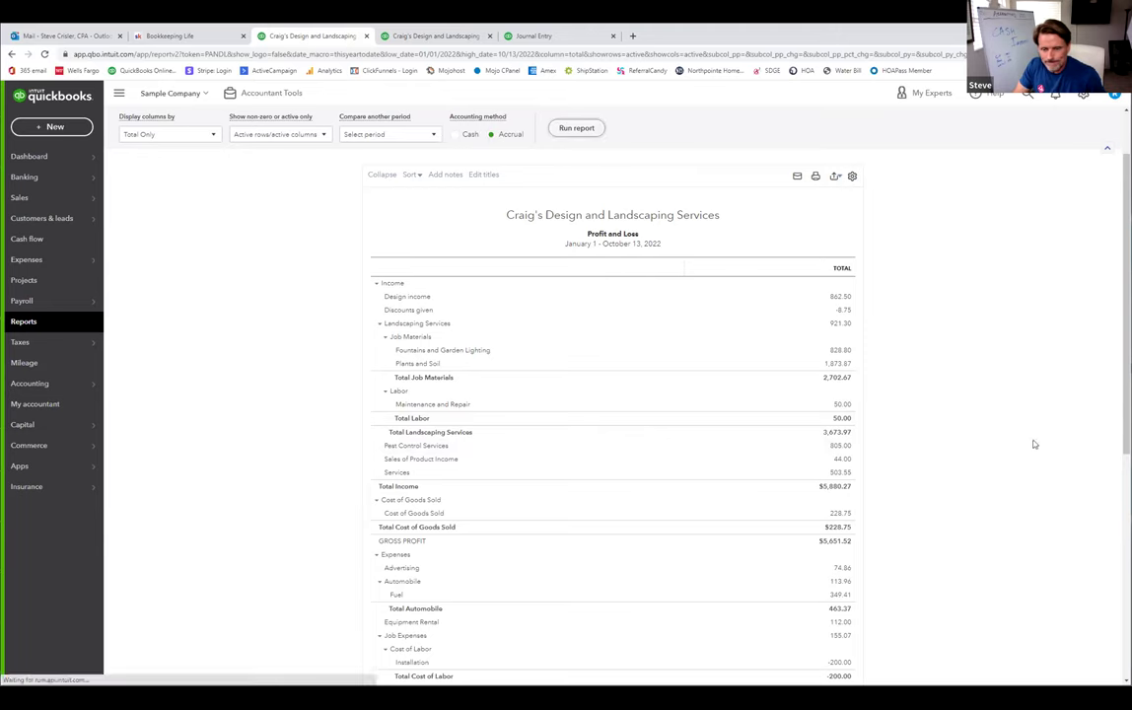
pyautogui.scroll(-1, 1027, 451)
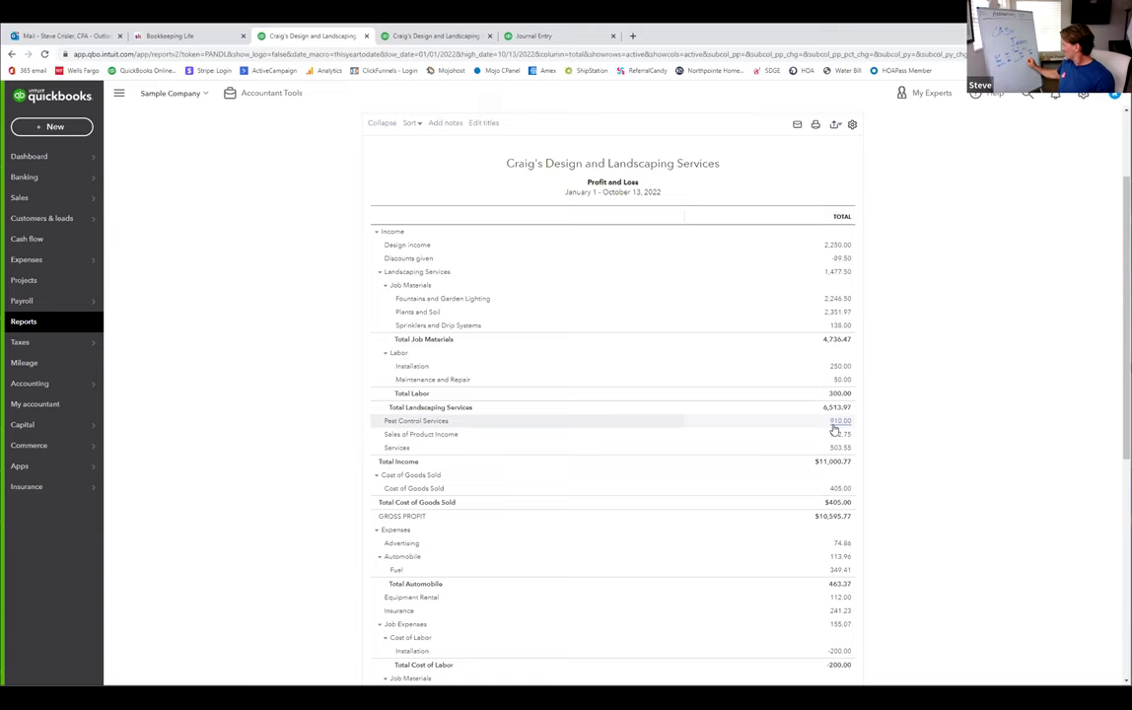
# Step: Examine the transactions behind the Installation labor income under Landscaping Services in the Profit and Loss report
pyautogui.click(840, 367)
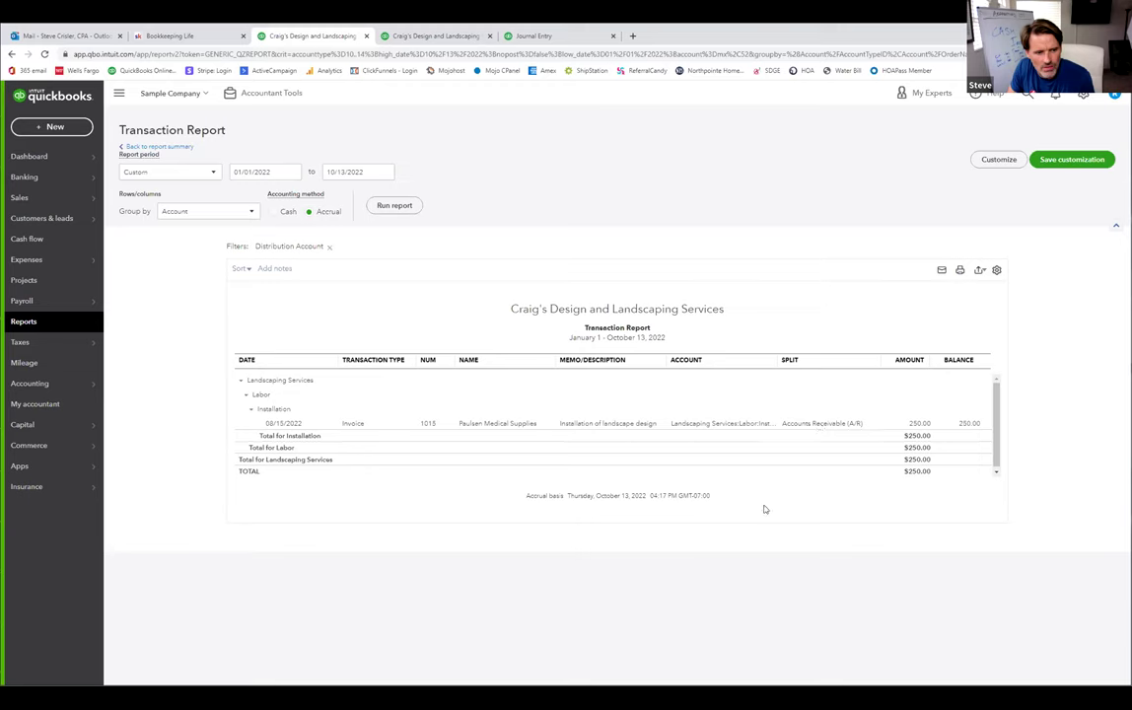
pyautogui.click(532, 35)
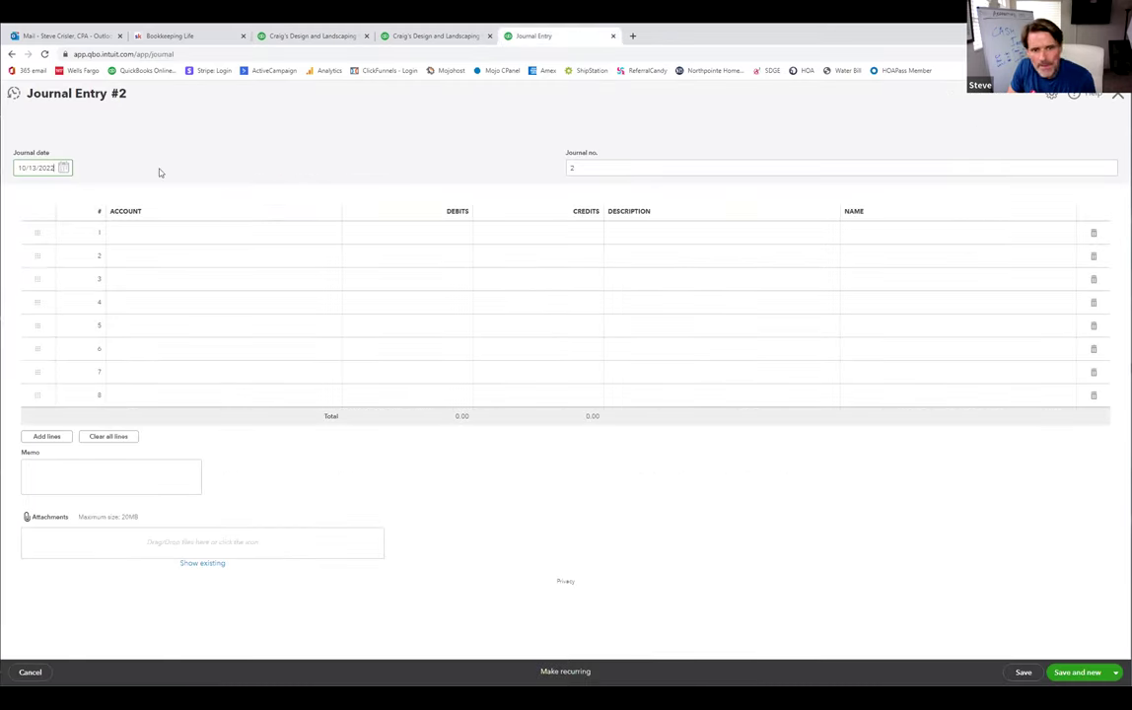
pyautogui.click(311, 36)
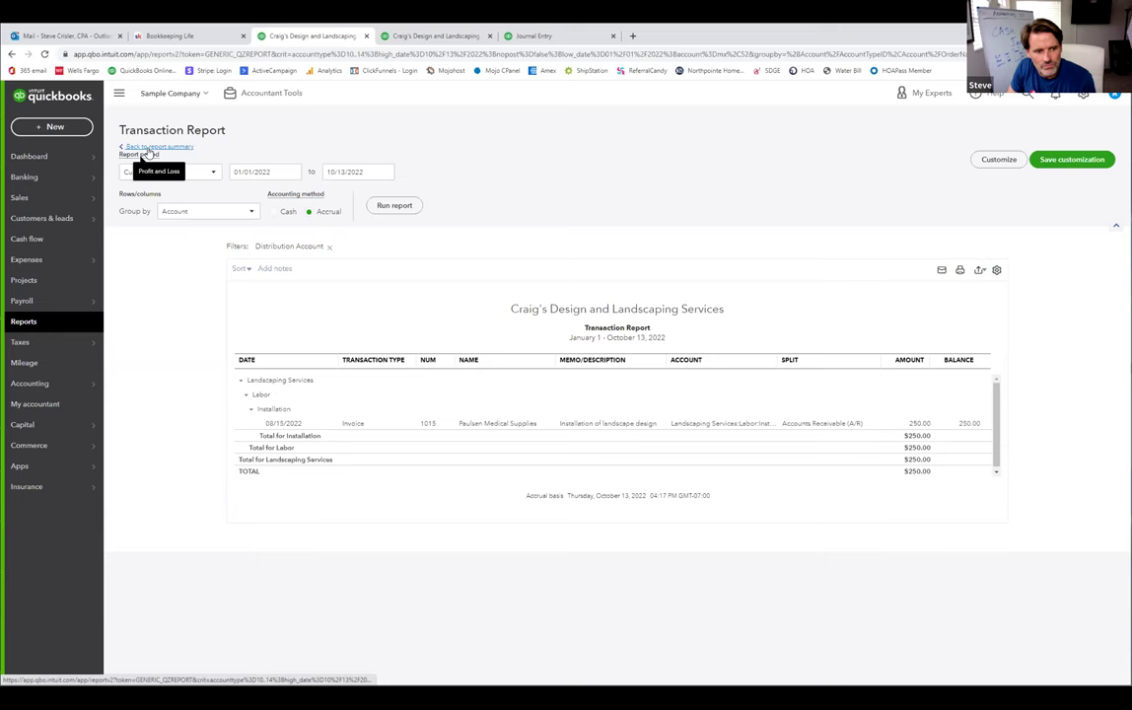
# Step: From the Balance Sheet's Checking balance, drill into the account transactions and open Journal Entry #1
pyautogui.hotkey('ctrl', 'Tab')
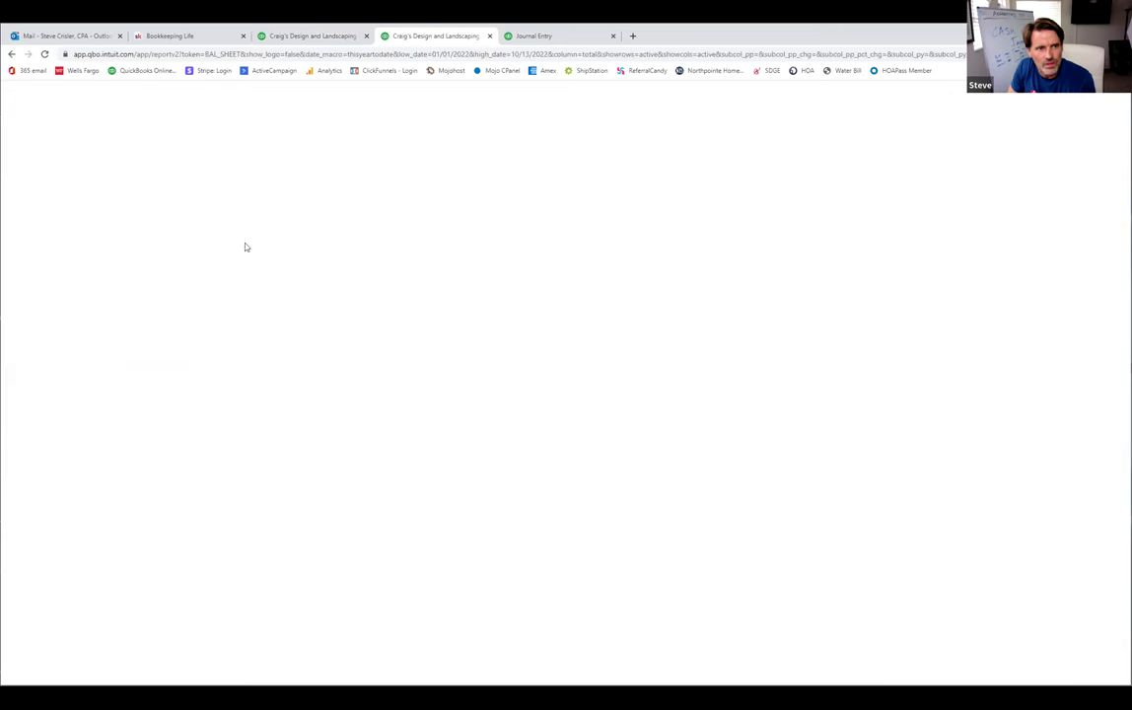
pyautogui.click(835, 271)
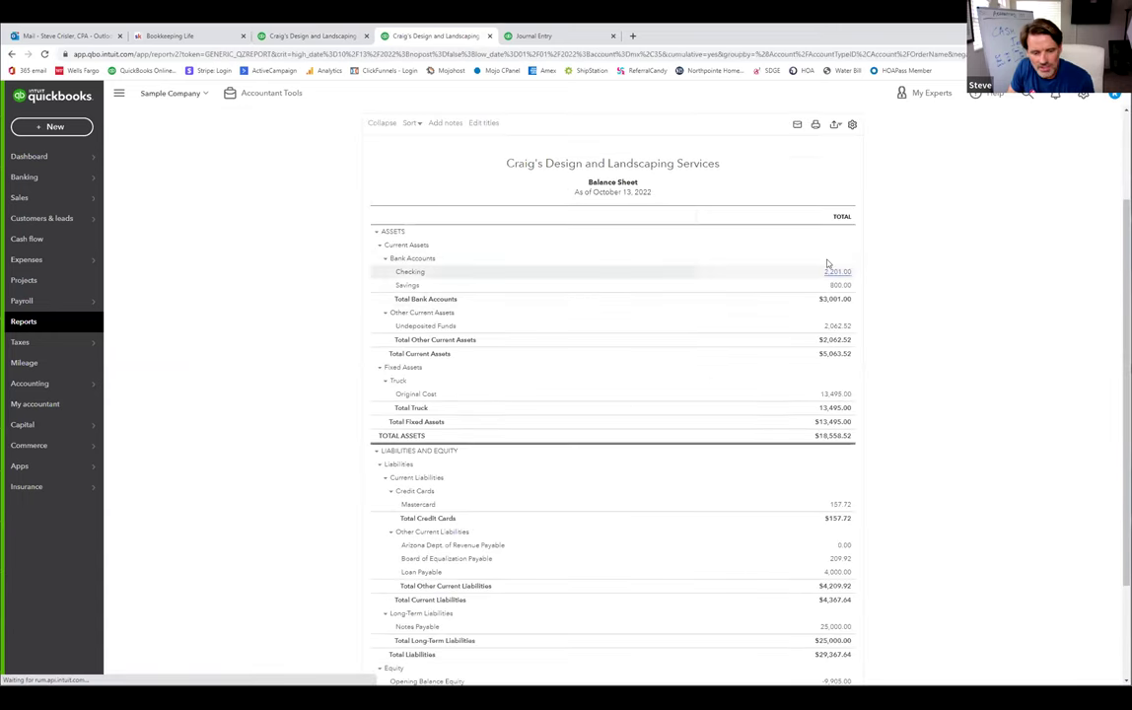
pyautogui.scroll(-10, 674, 517)
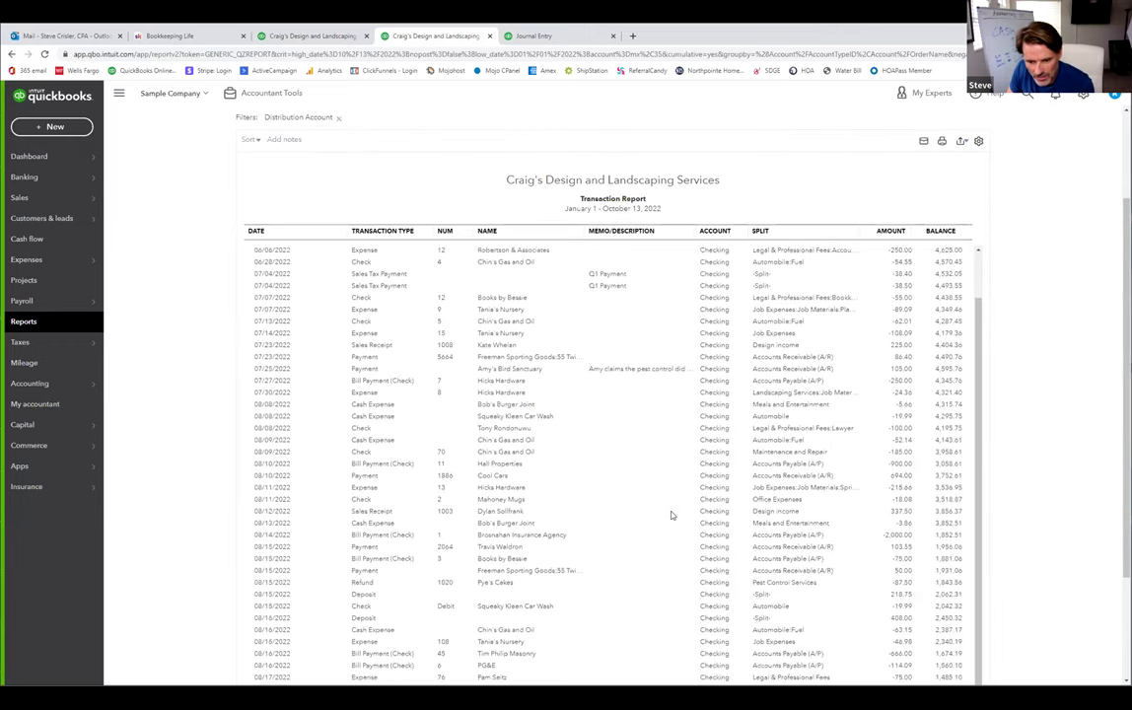
pyautogui.click(892, 579)
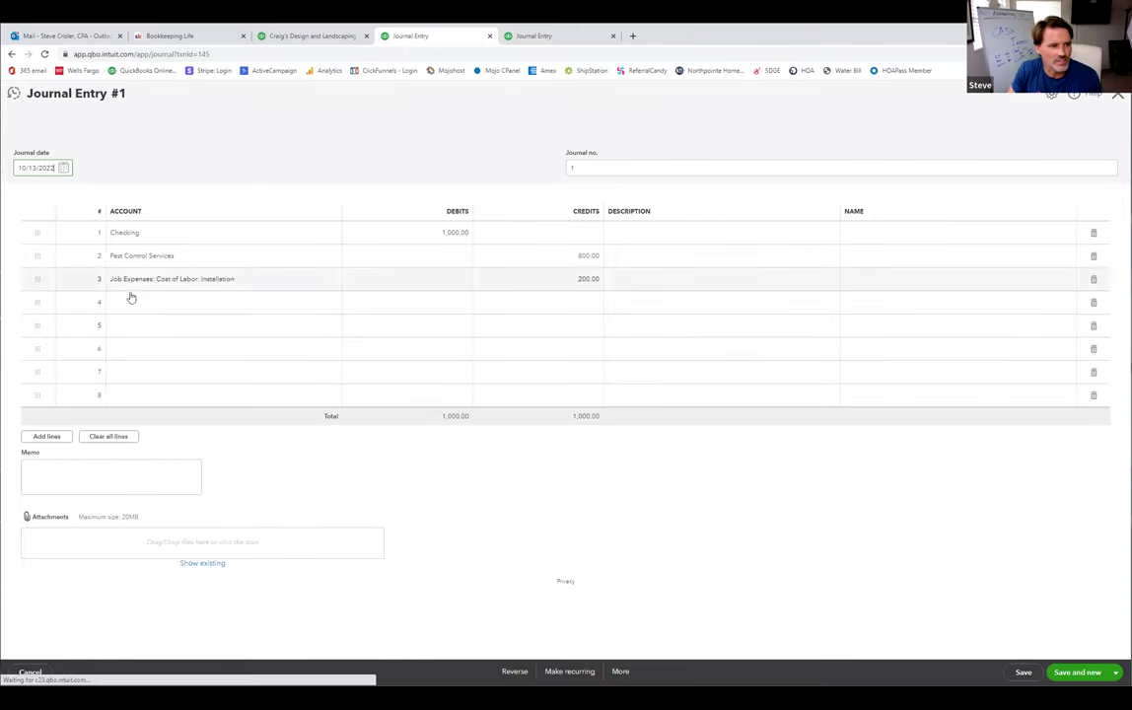
pyautogui.click(304, 279)
pyautogui.click(334, 281)
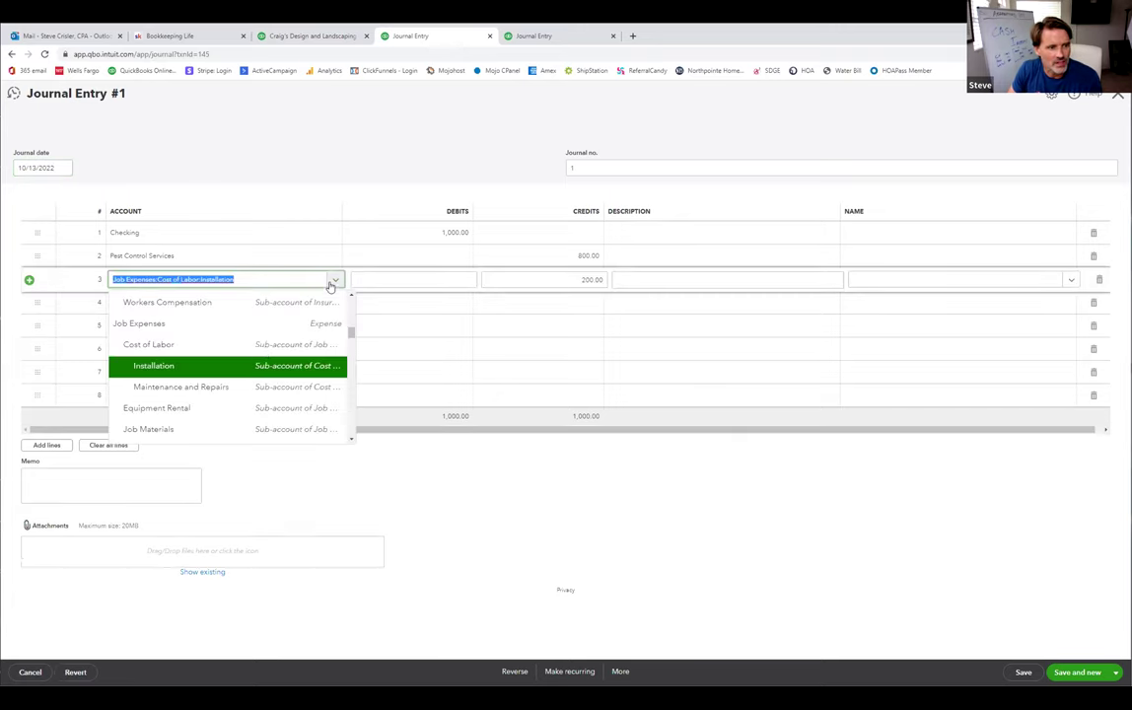
pyautogui.scroll(1, 221, 395)
pyautogui.scroll(3, 221, 394)
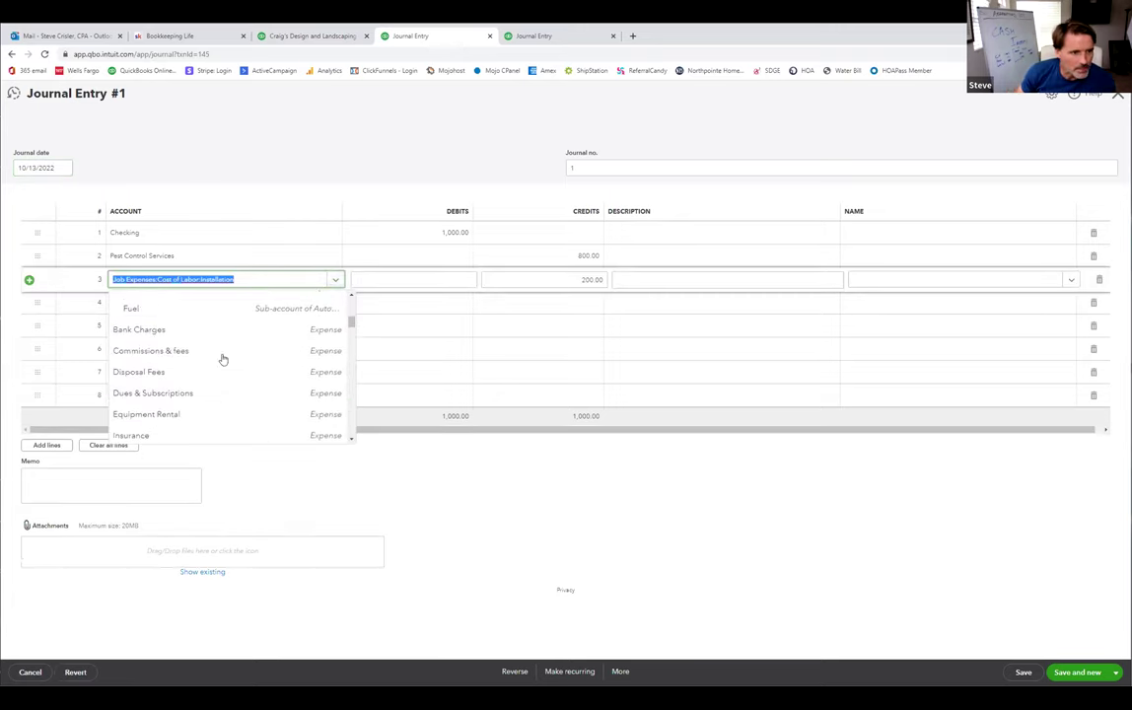
pyautogui.click(243, 280)
pyautogui.click(243, 280)
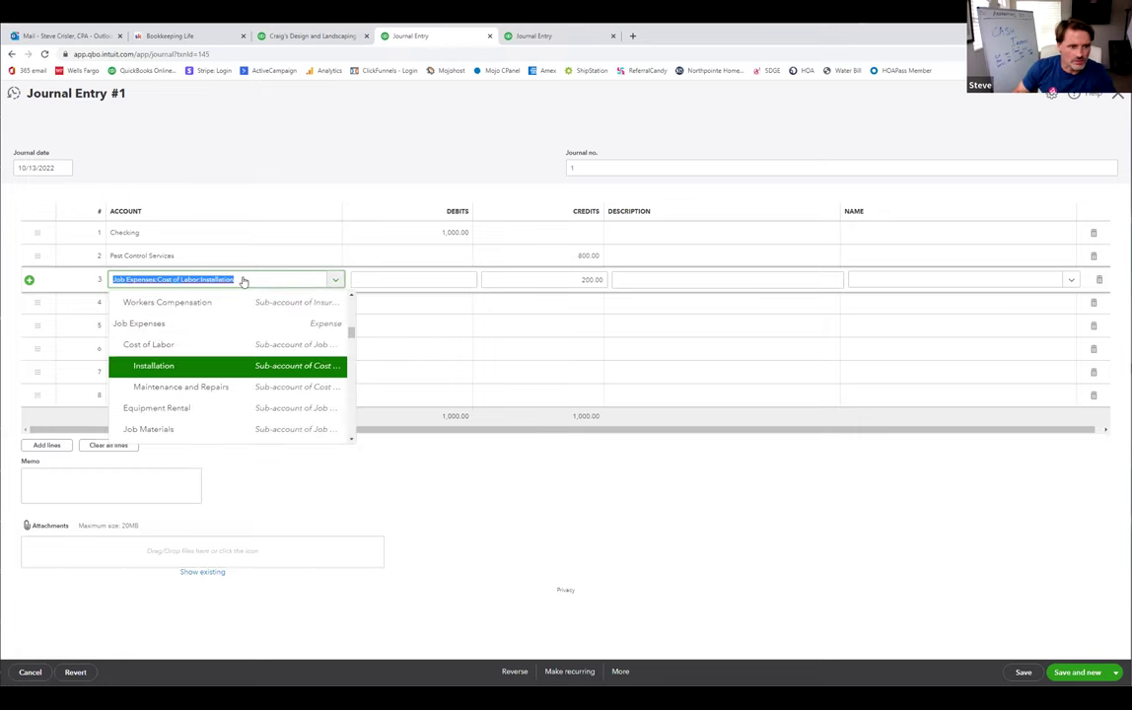
pyautogui.write('labo')
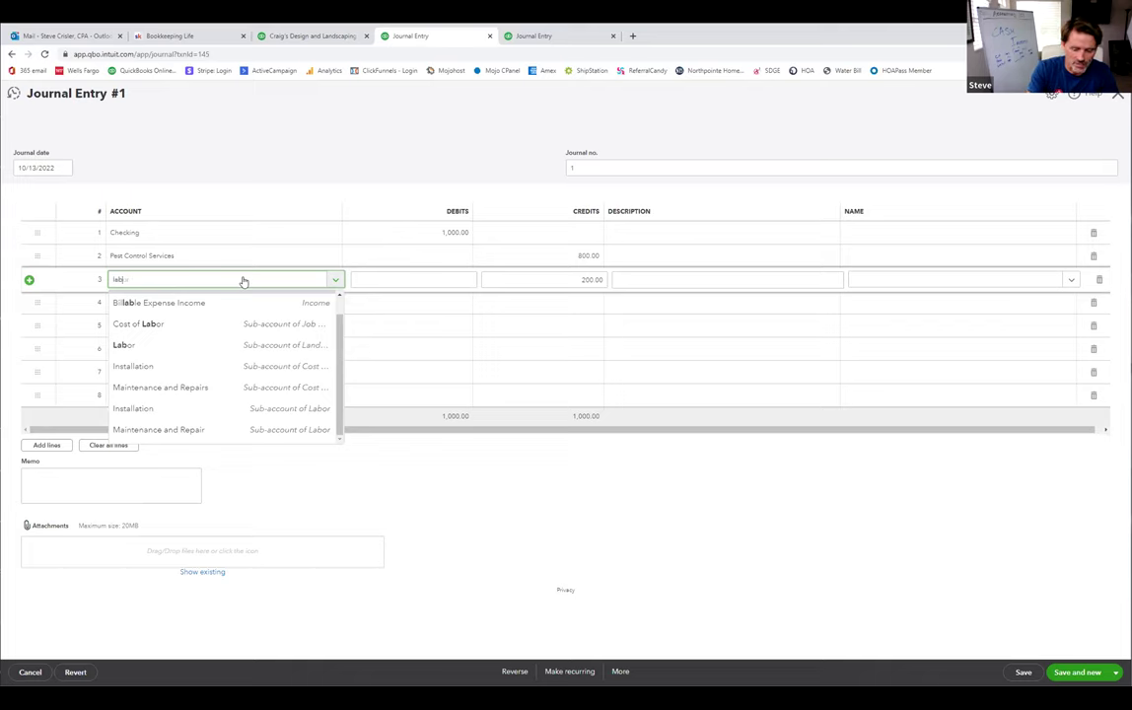
pyautogui.write('r')
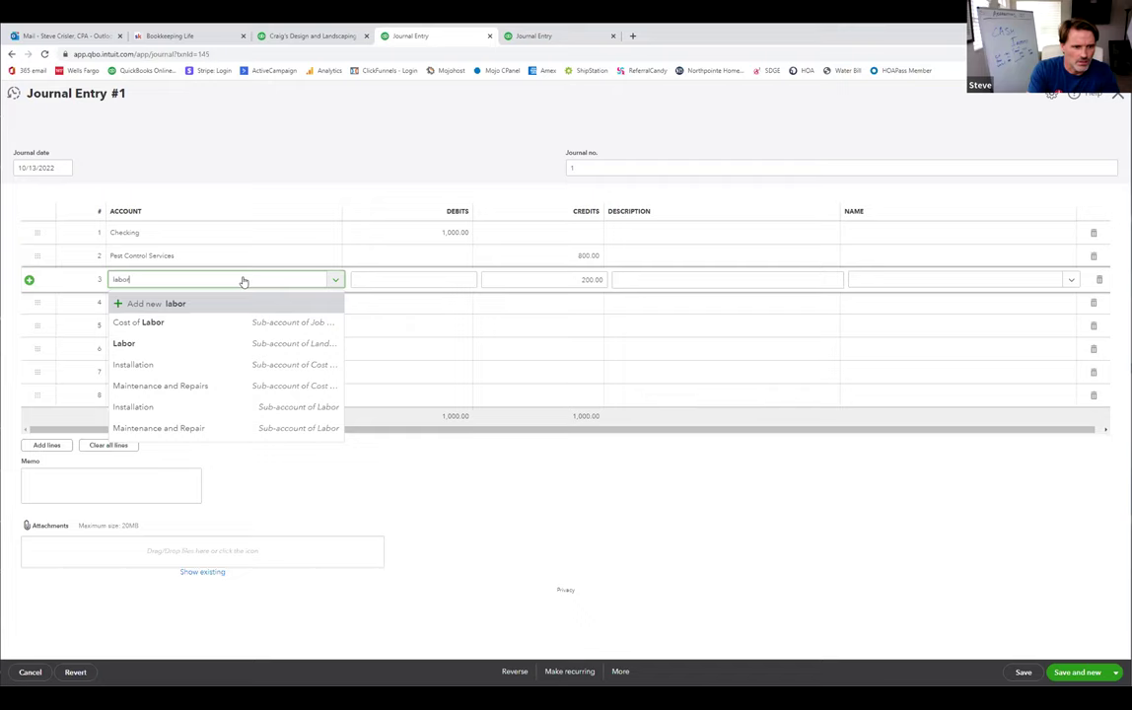
pyautogui.press('BackSpace')
pyautogui.press('BackSpace')
pyautogui.press('BackSpace')
pyautogui.press('BackSpace')
pyautogui.press('BackSpace')
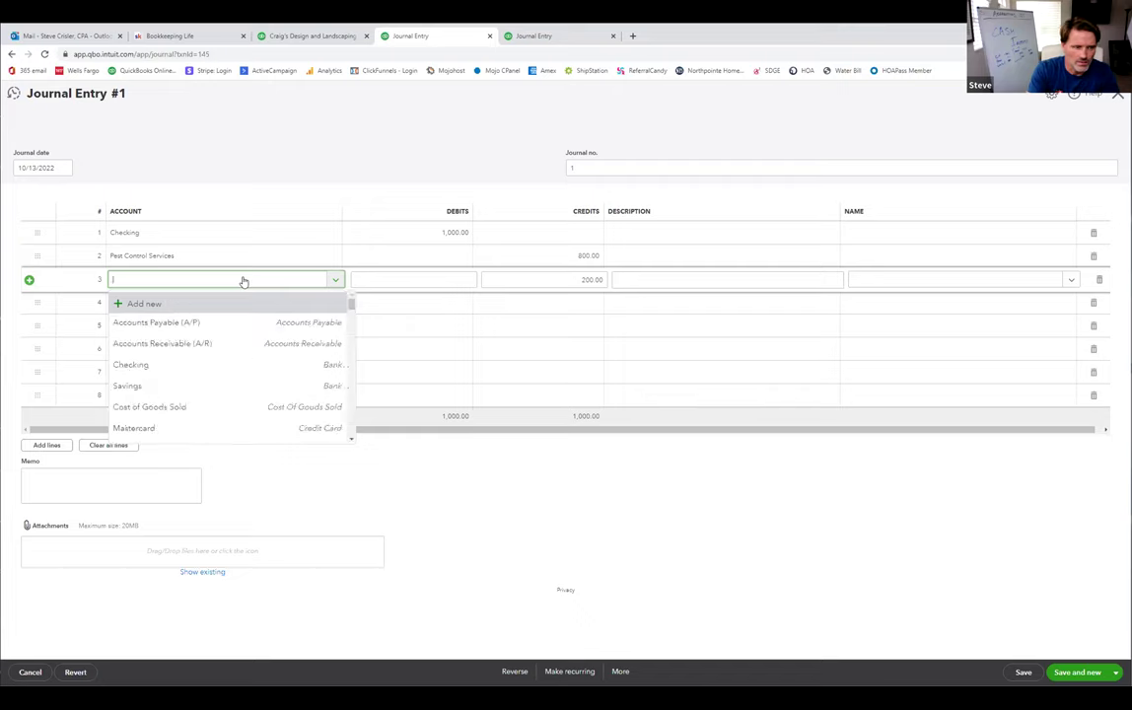
# Step: Set the account on line 3 of the journal entry to the Installation sub-account of Cost of Labor under Job Expenses
pyautogui.click(517, 38)
pyautogui.click(434, 37)
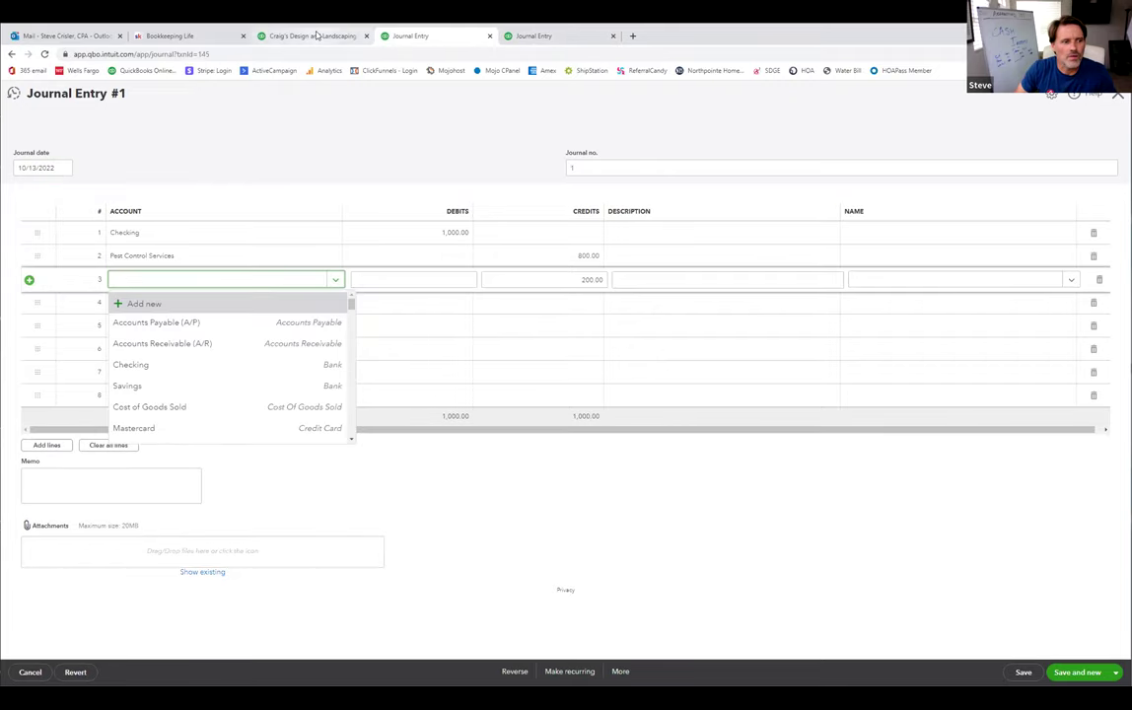
pyautogui.click(201, 280)
pyautogui.click(201, 280)
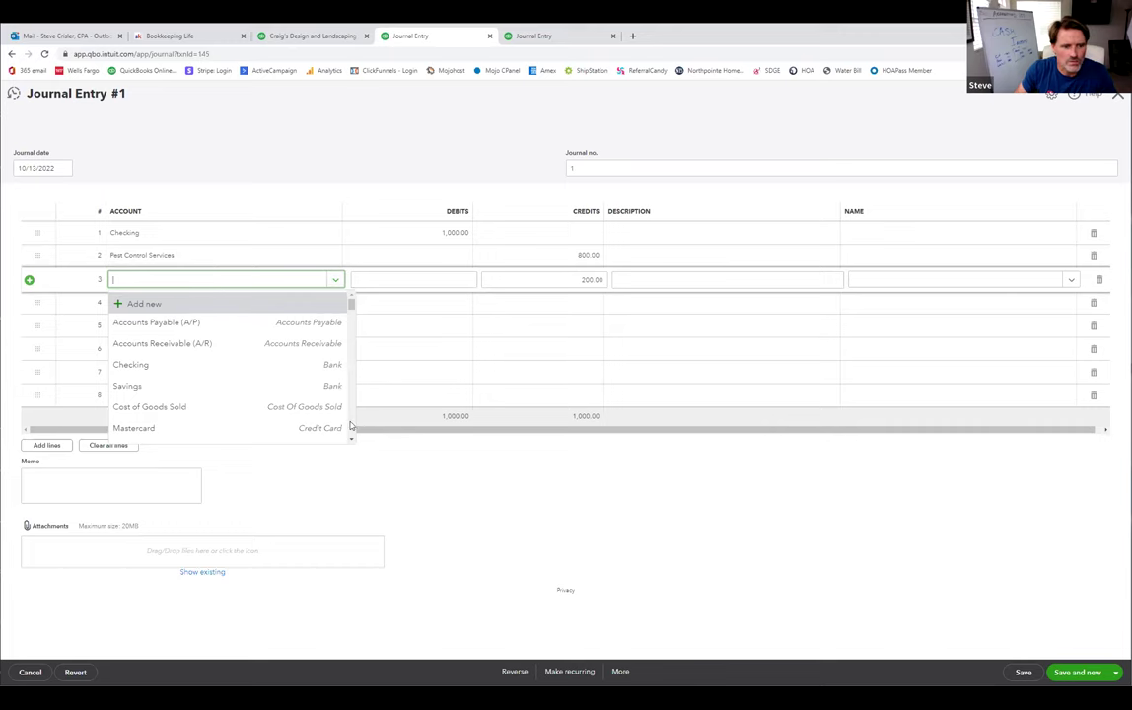
pyautogui.scroll(-3, 316, 395)
pyautogui.scroll(-8, 352, 424)
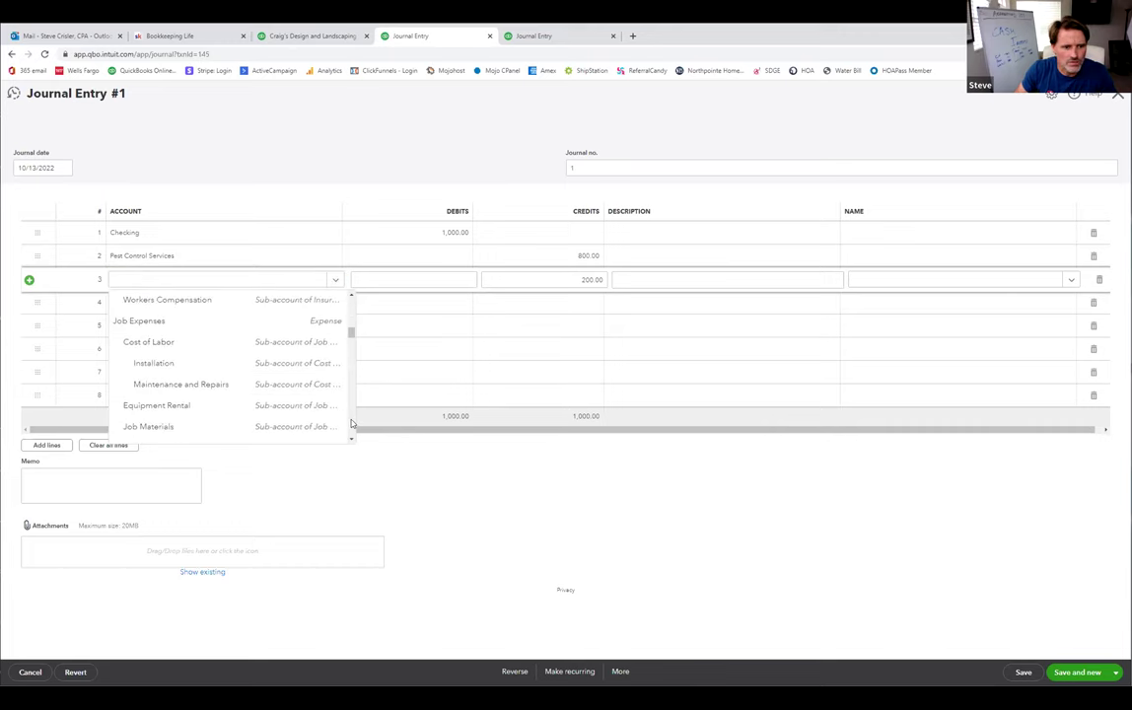
pyautogui.scroll(3, 341, 387)
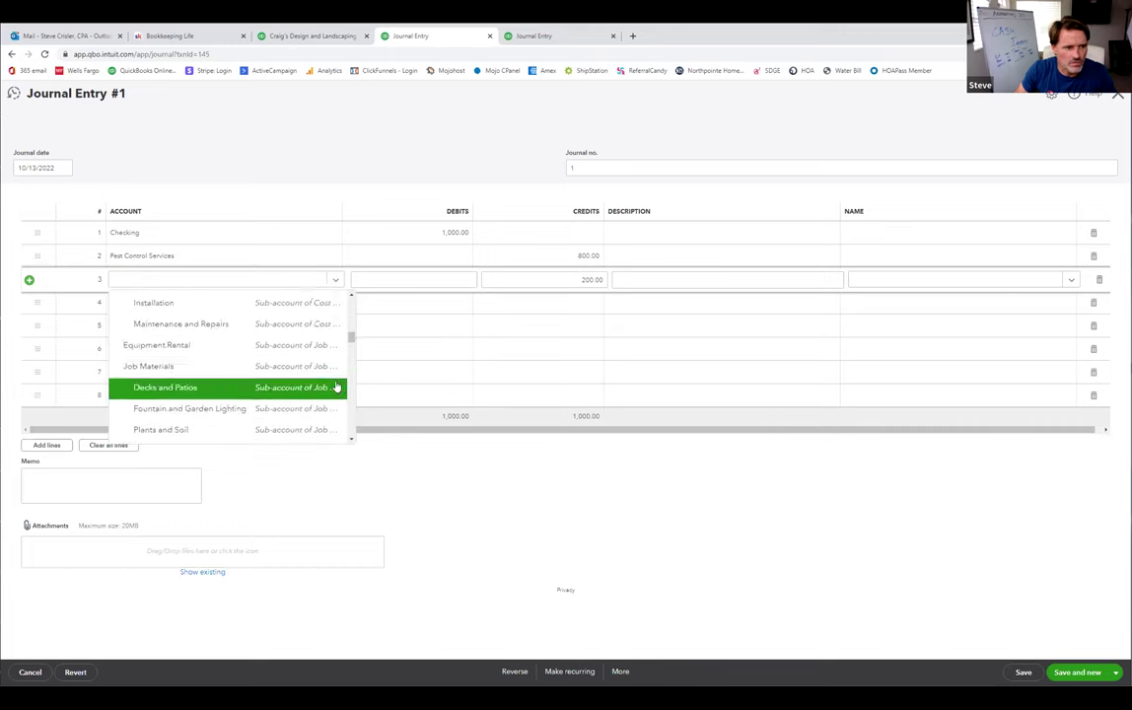
pyautogui.scroll(2, 316, 387)
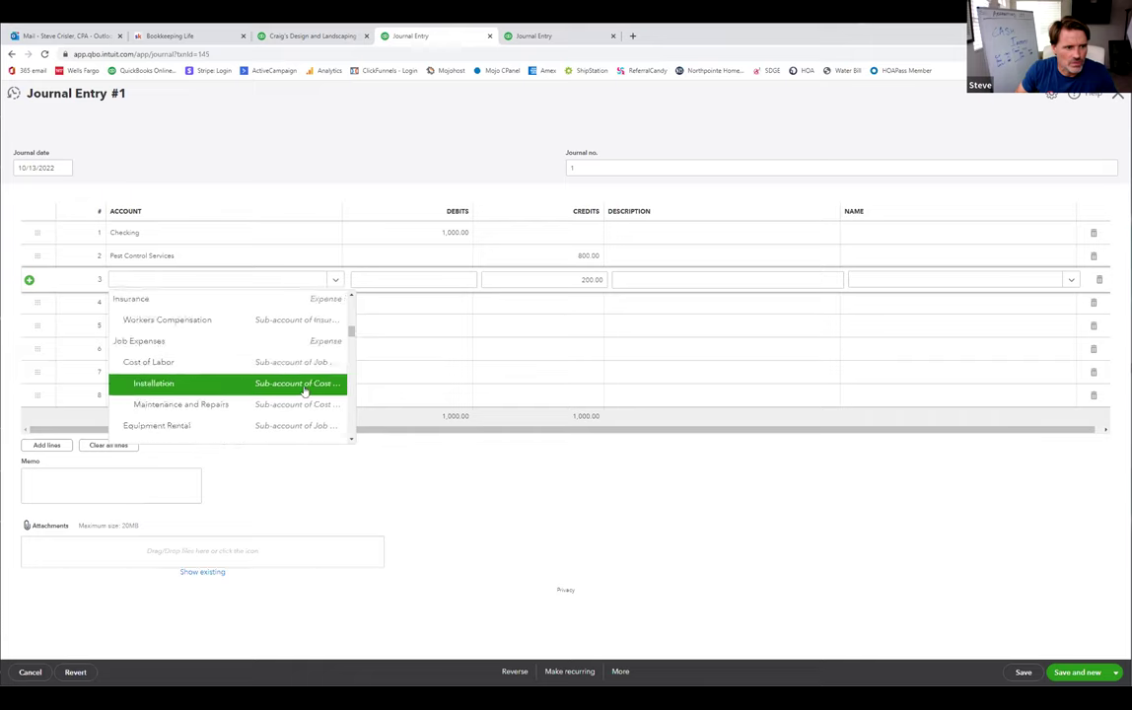
pyautogui.click(225, 384)
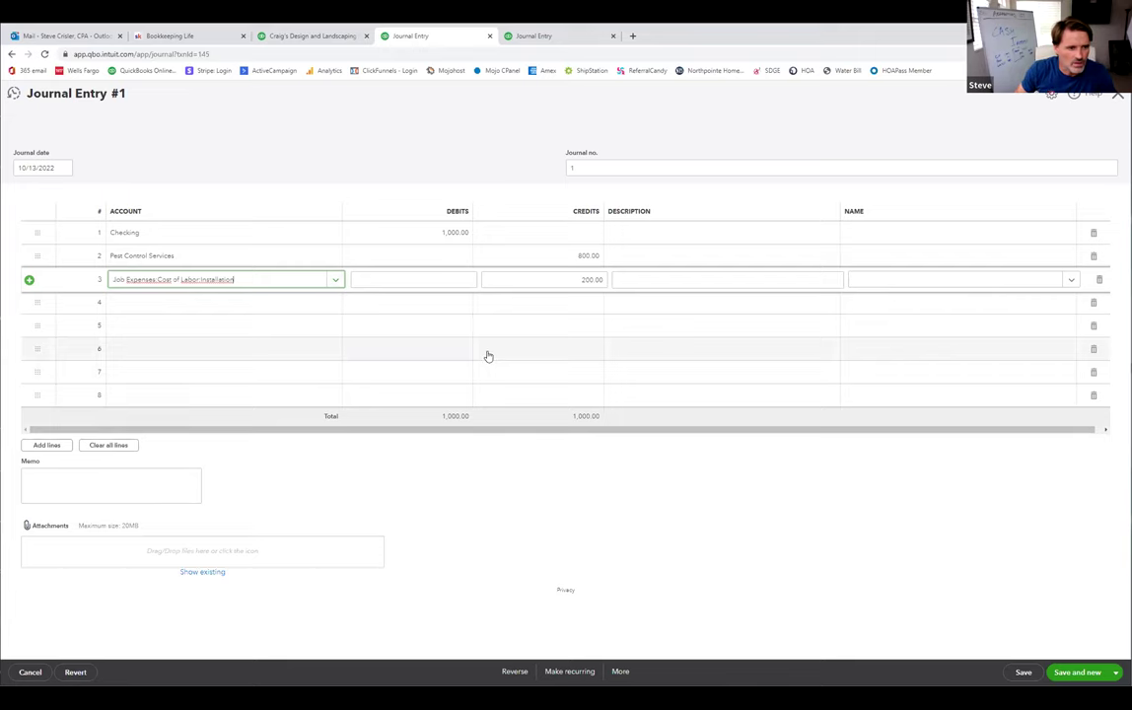
pyautogui.click(337, 281)
pyautogui.click(258, 168)
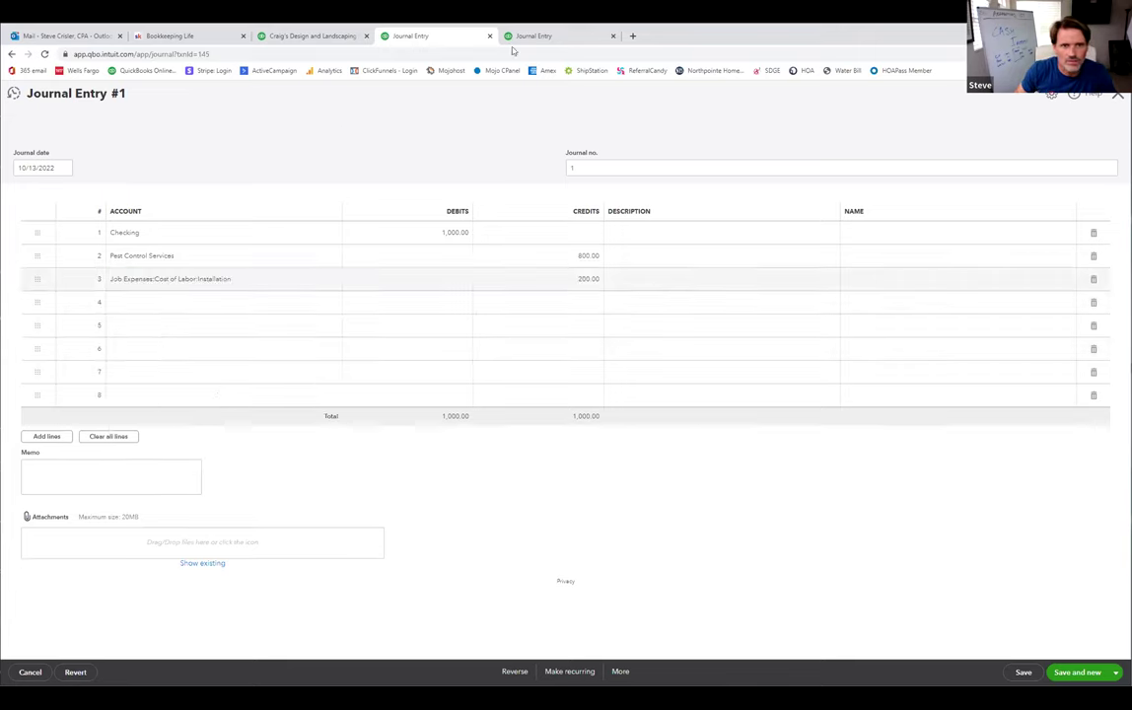
# Step: Open the Profit and Loss report in the other journal entry's browser tab and review its income accounts
pyautogui.click(522, 36)
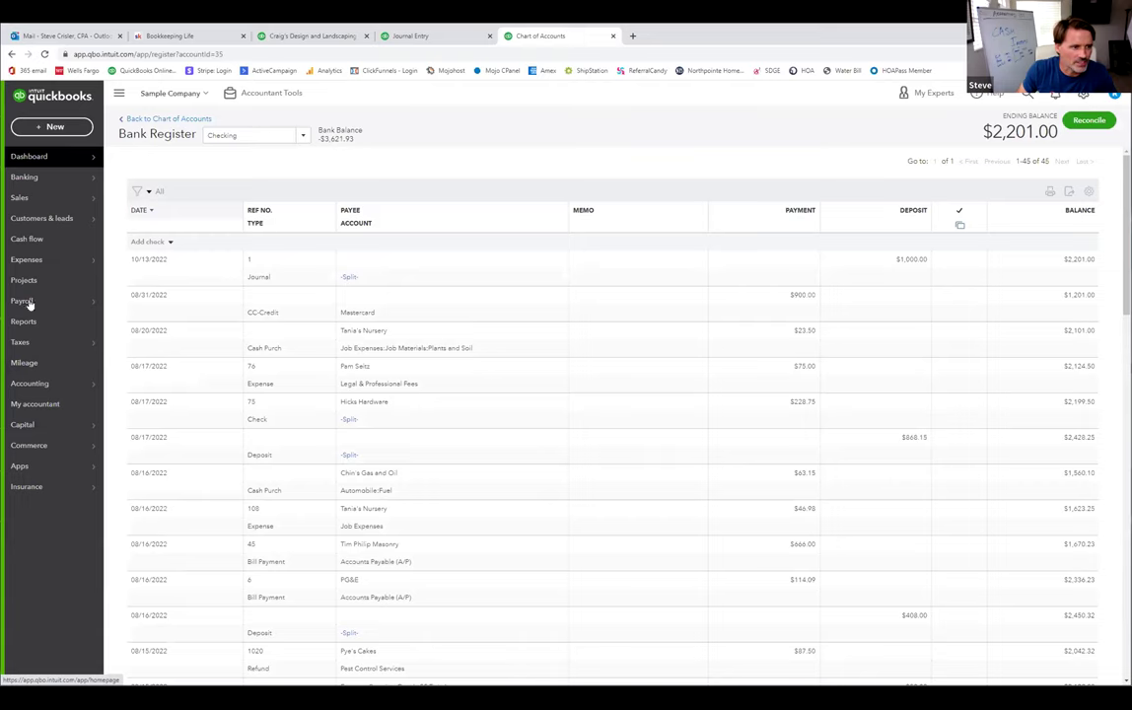
pyautogui.click(59, 321)
pyautogui.click(30, 322)
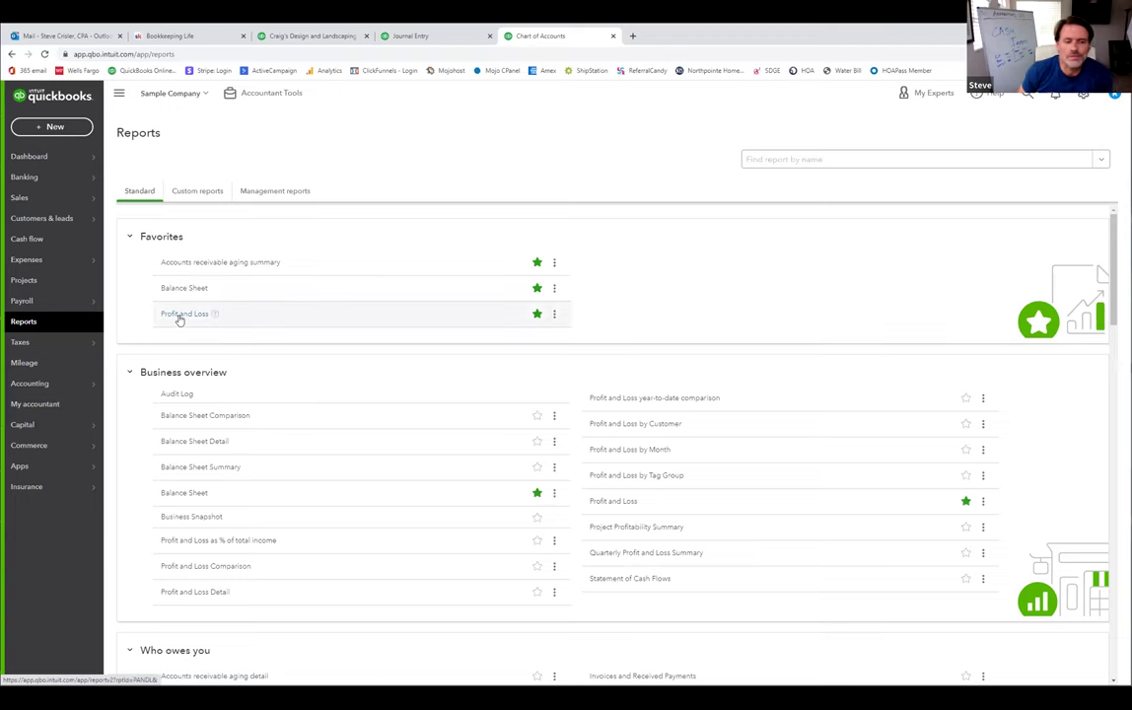
pyautogui.click(178, 315)
pyautogui.scroll(-2, 450, 400)
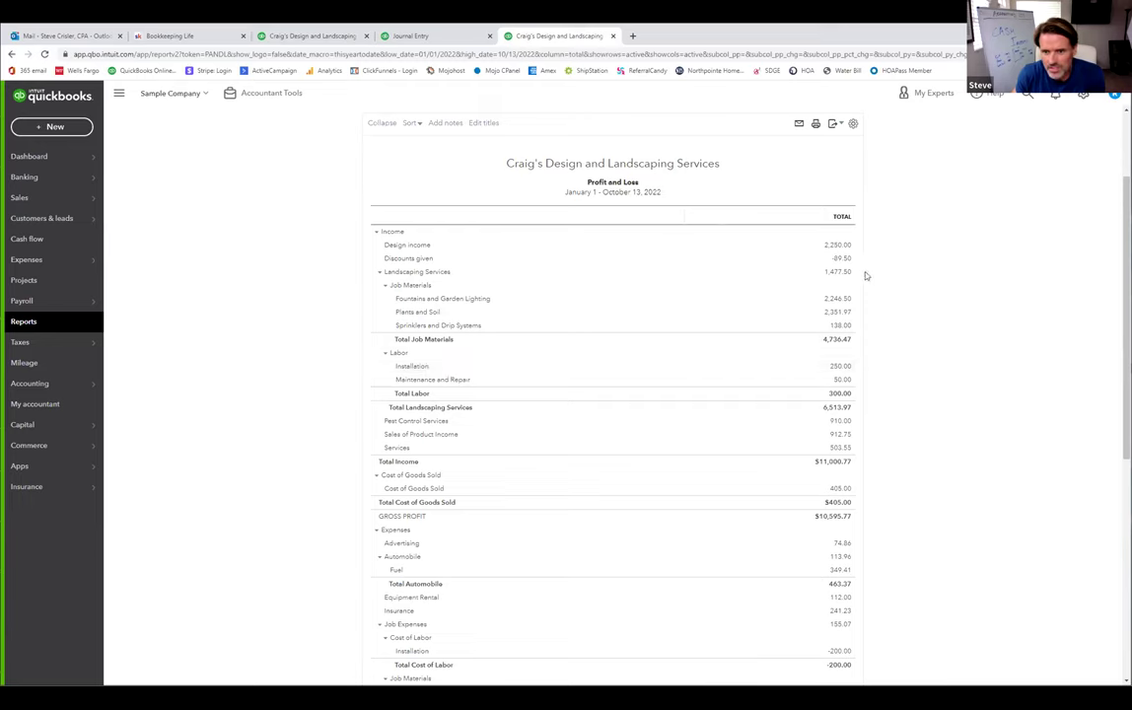
# Step: Return to Journal Entry #1 and change the account on line 3 to Landscaping Services
pyautogui.click(411, 36)
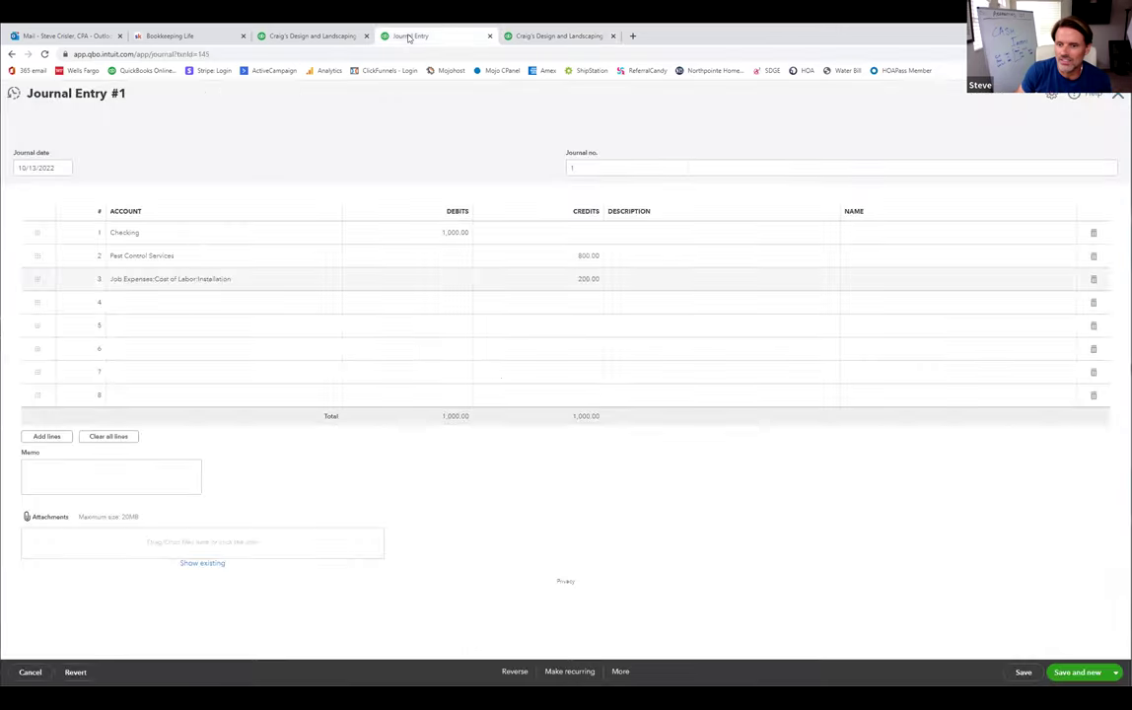
pyautogui.click(243, 283)
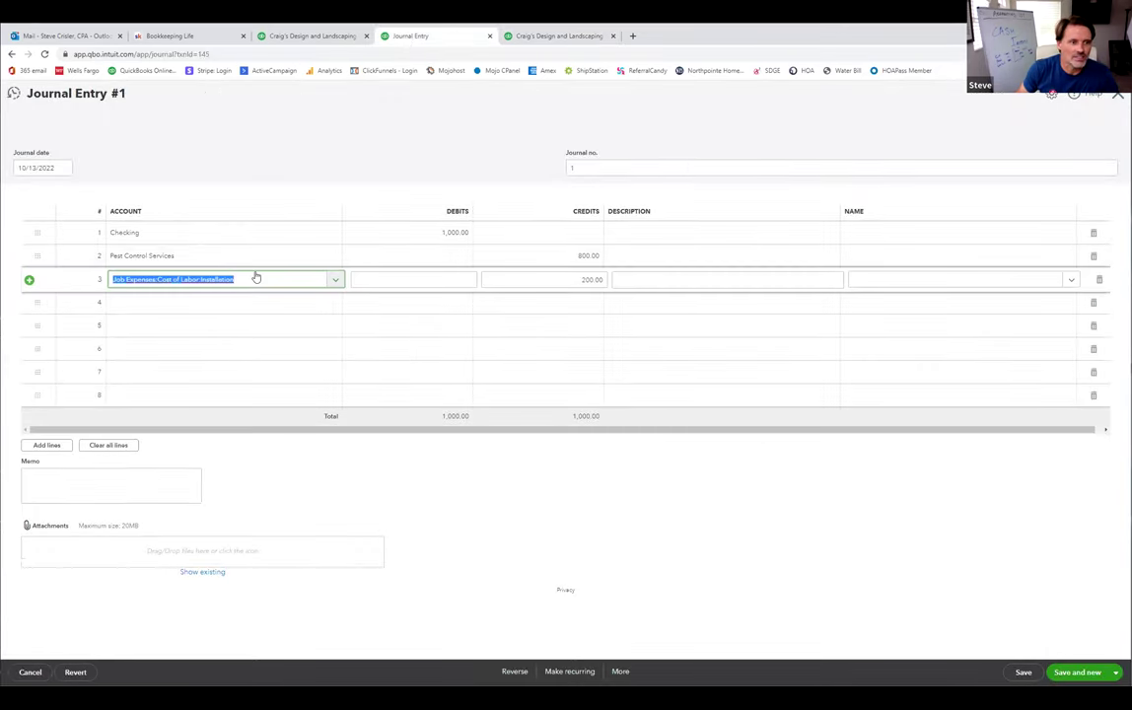
pyautogui.write('land')
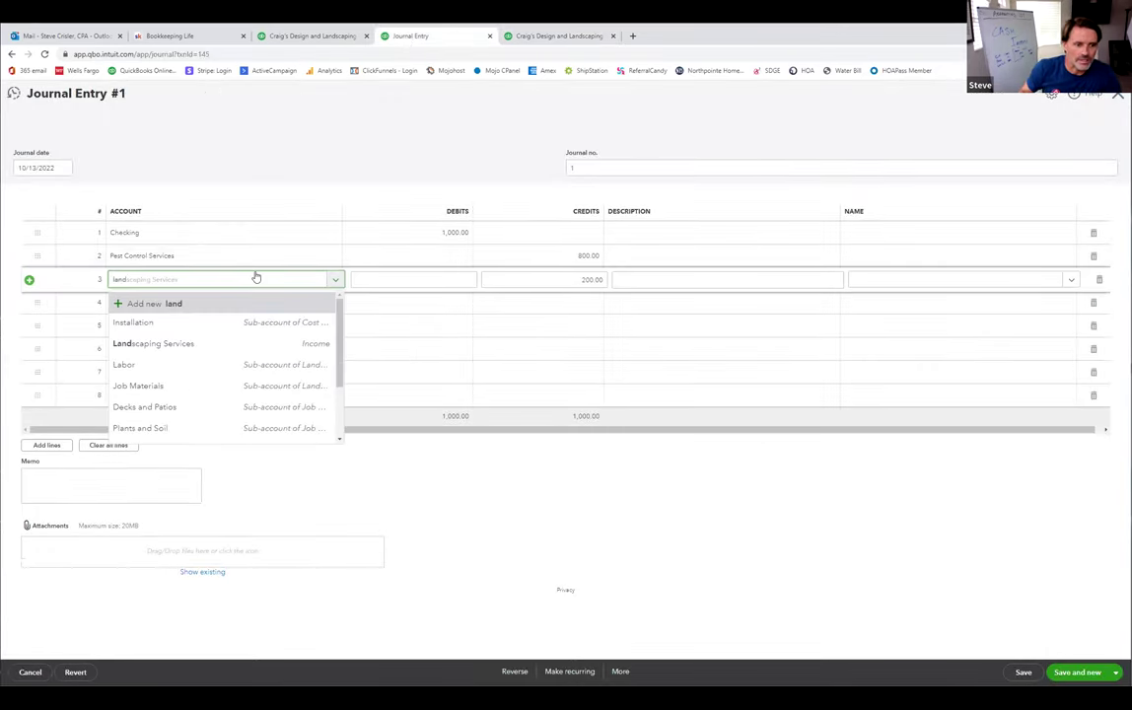
pyautogui.click(255, 282)
pyautogui.click(293, 283)
pyautogui.click(356, 279)
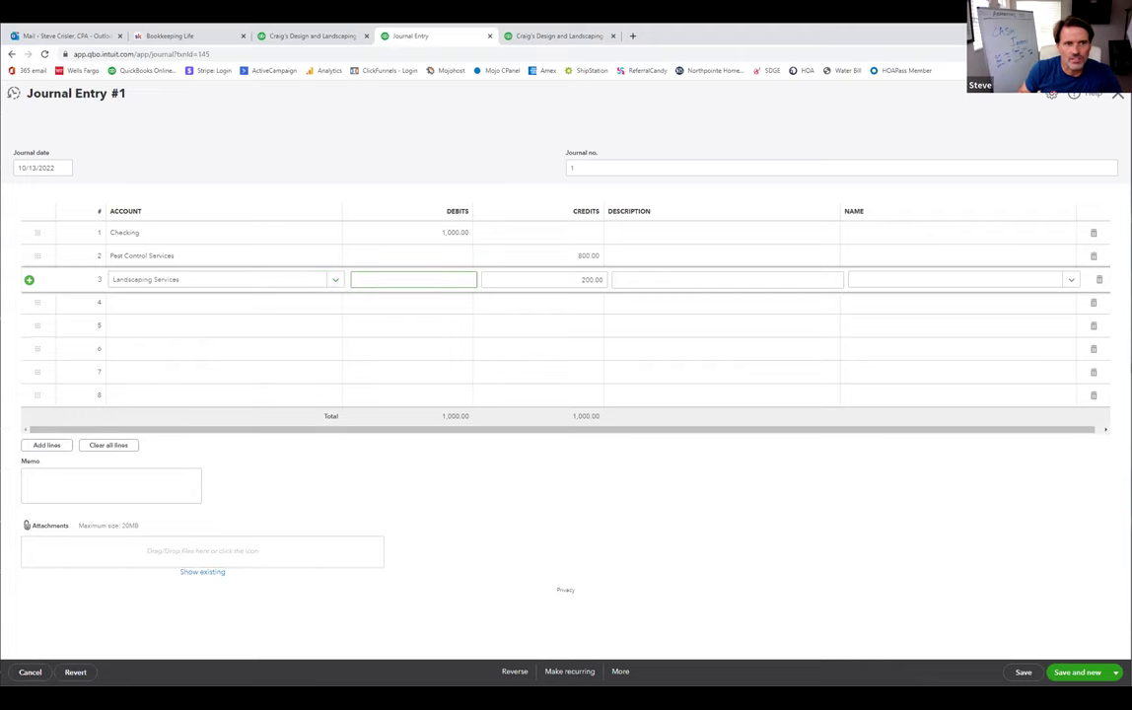
# Step: Check the Landscaping Services income in the Profit and Loss report and save Journal Entry #1, opening a new blank entry
pyautogui.click(558, 37)
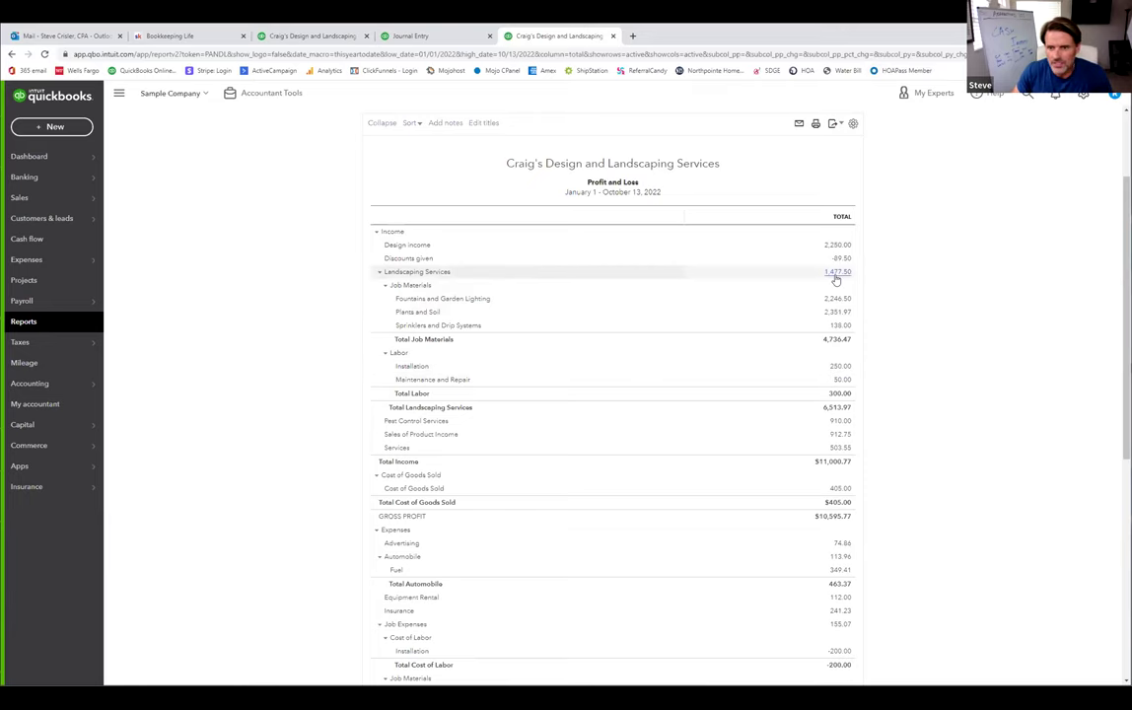
pyautogui.click(407, 35)
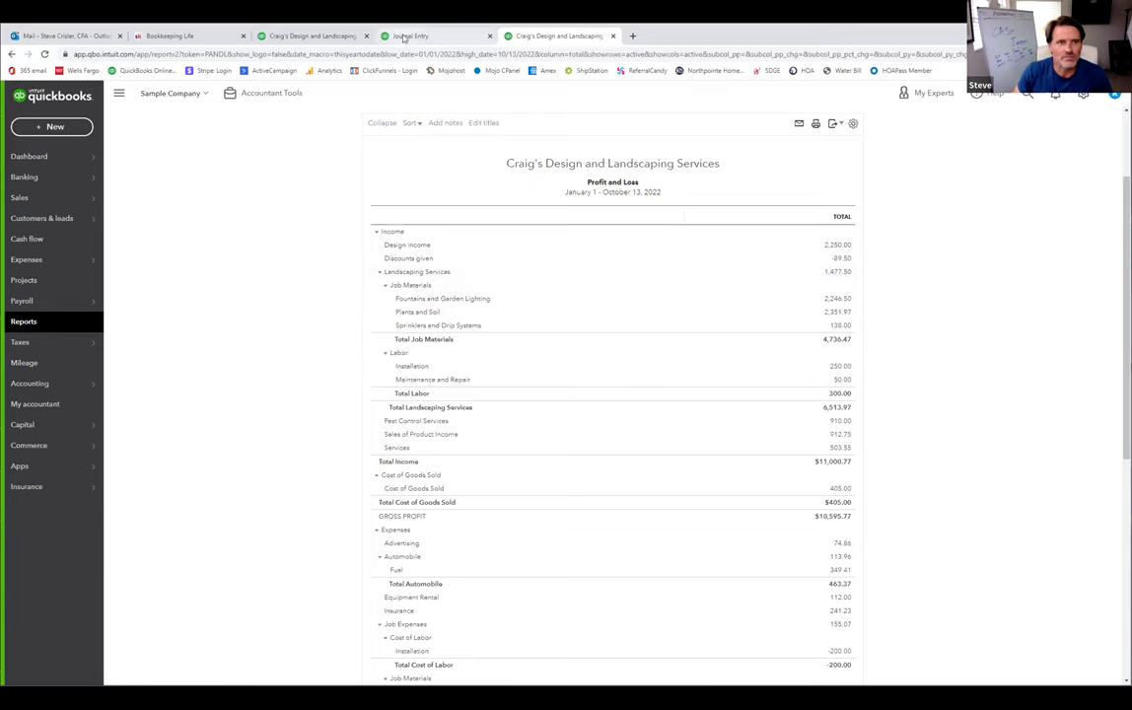
pyautogui.press('Tab')
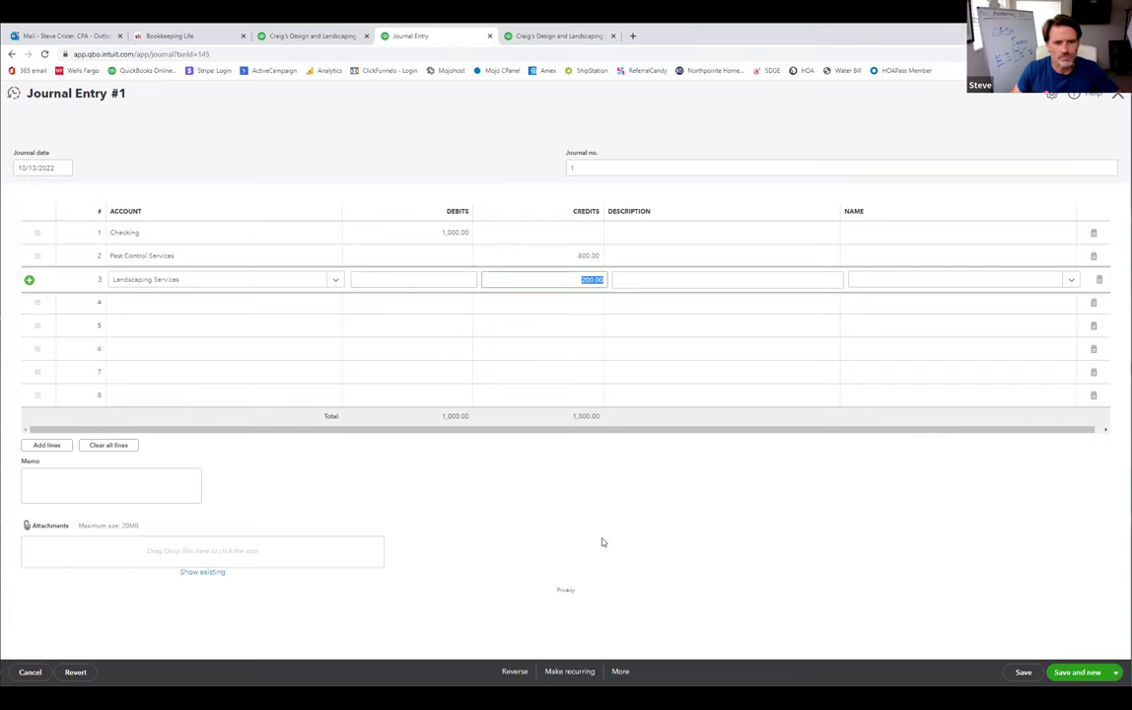
pyautogui.click(1080, 672)
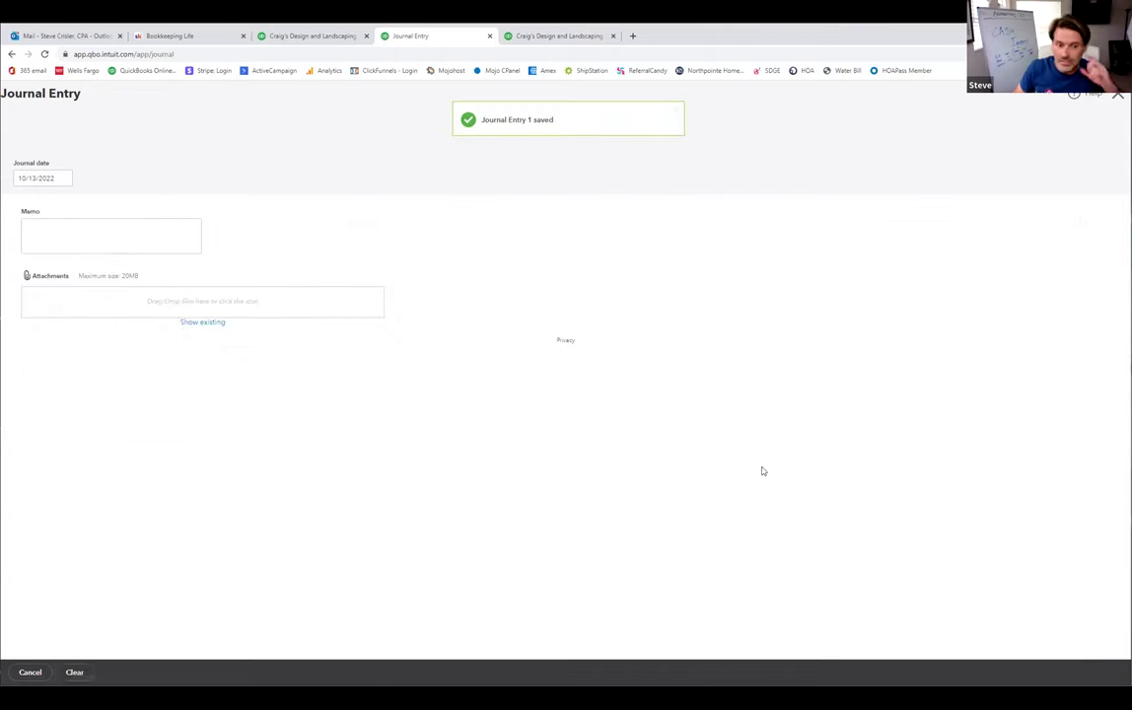
# Step: Rerun the year-to-date Profit and Loss report on the accrual basis and review its income accounts
pyautogui.click(558, 36)
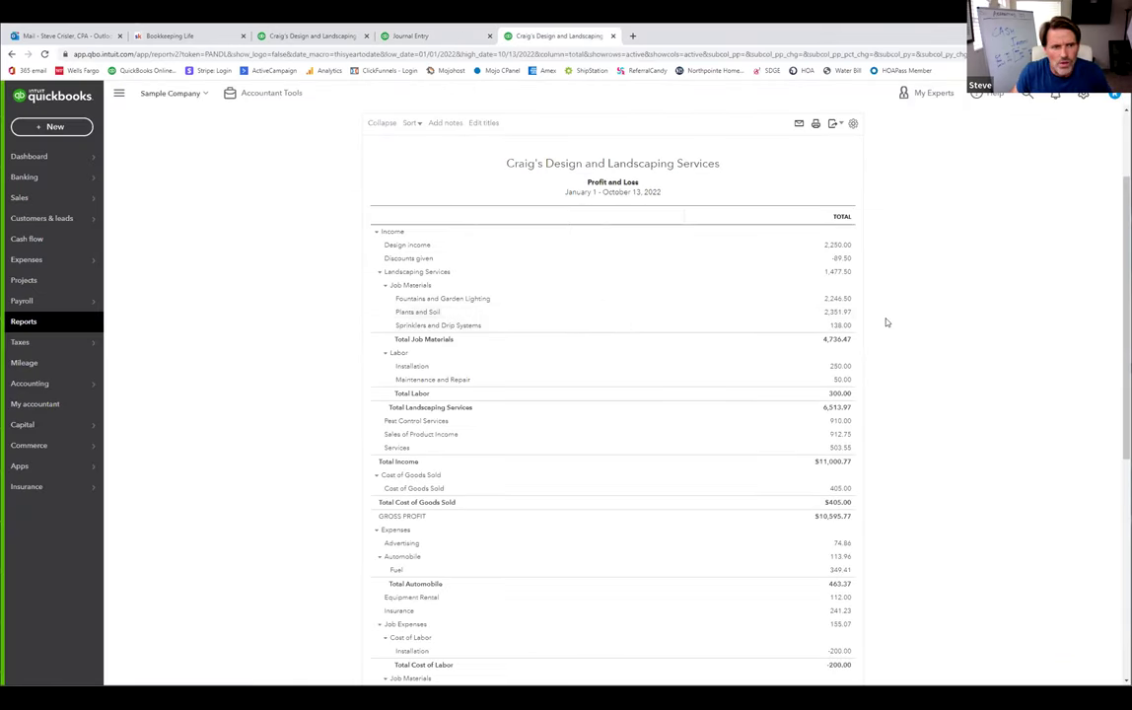
pyautogui.scroll(2, 617, 194)
pyautogui.scroll(1, 616, 195)
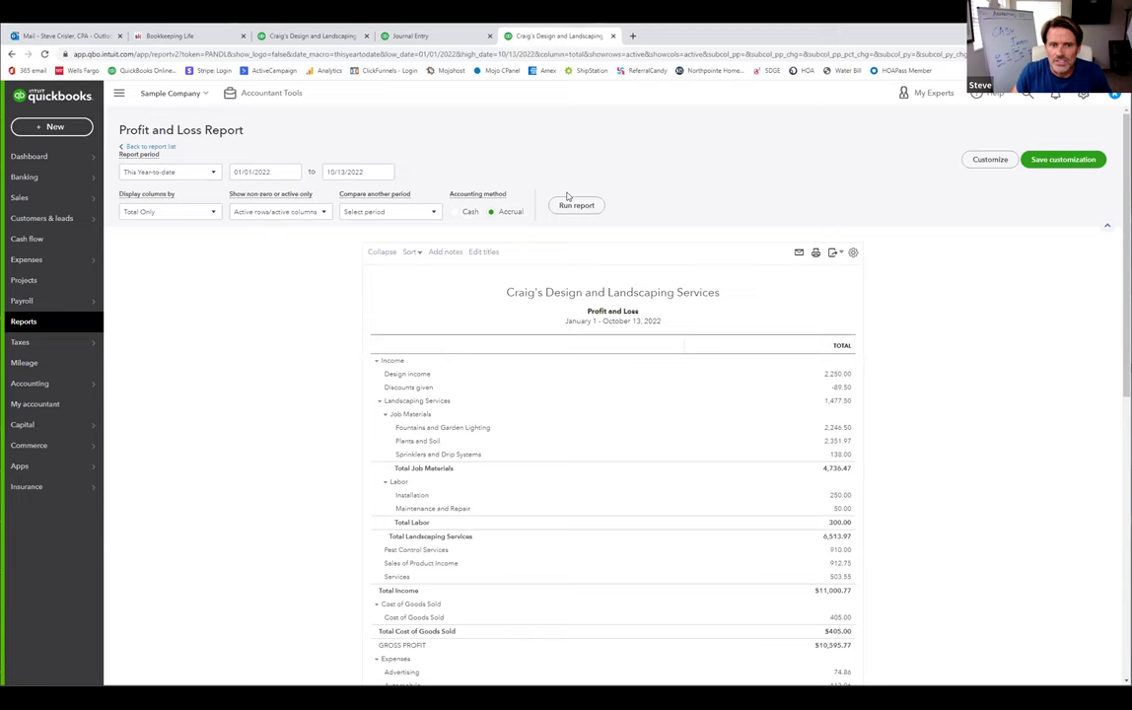
pyautogui.click(467, 211)
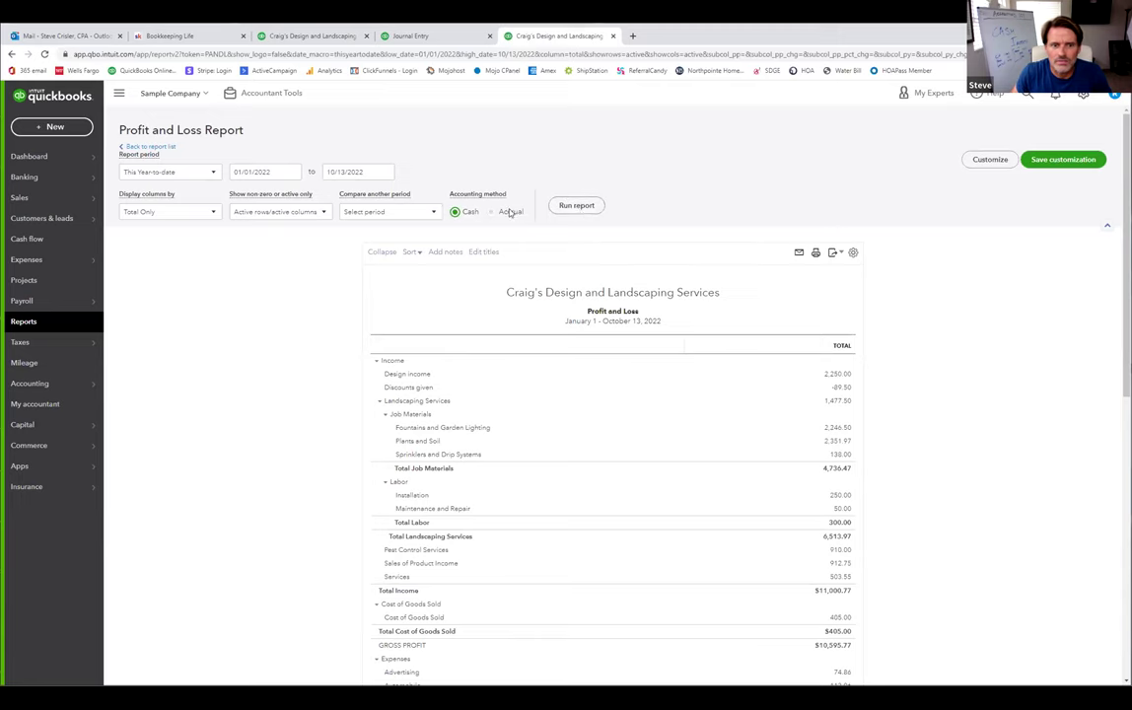
pyautogui.click(582, 208)
pyautogui.scroll(-1, 998, 438)
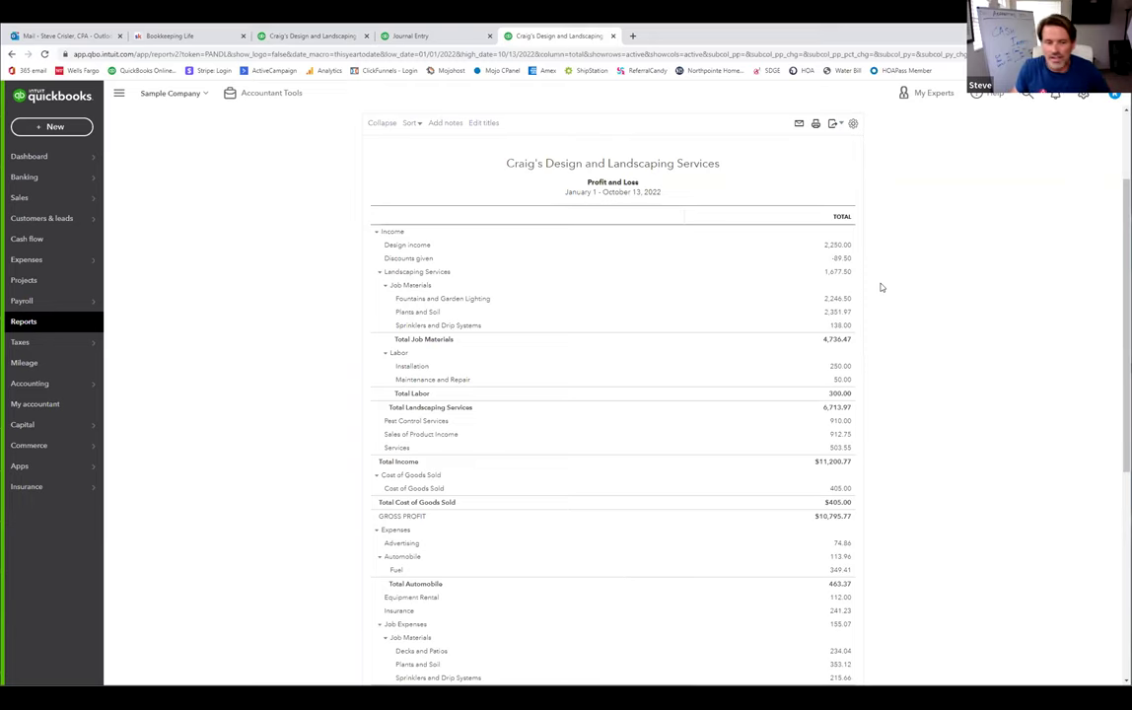
# Step: Compare the income figures of the older Profit and Loss report in the other browser tab with the refreshed report
pyautogui.click(395, 36)
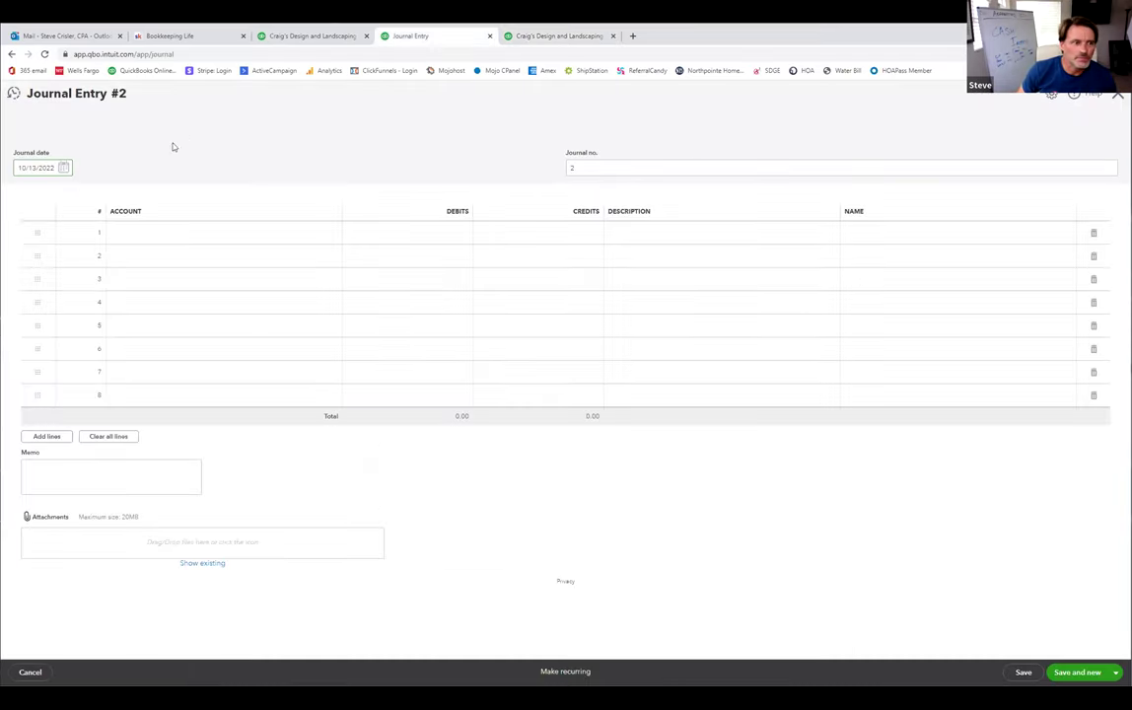
pyautogui.click(305, 36)
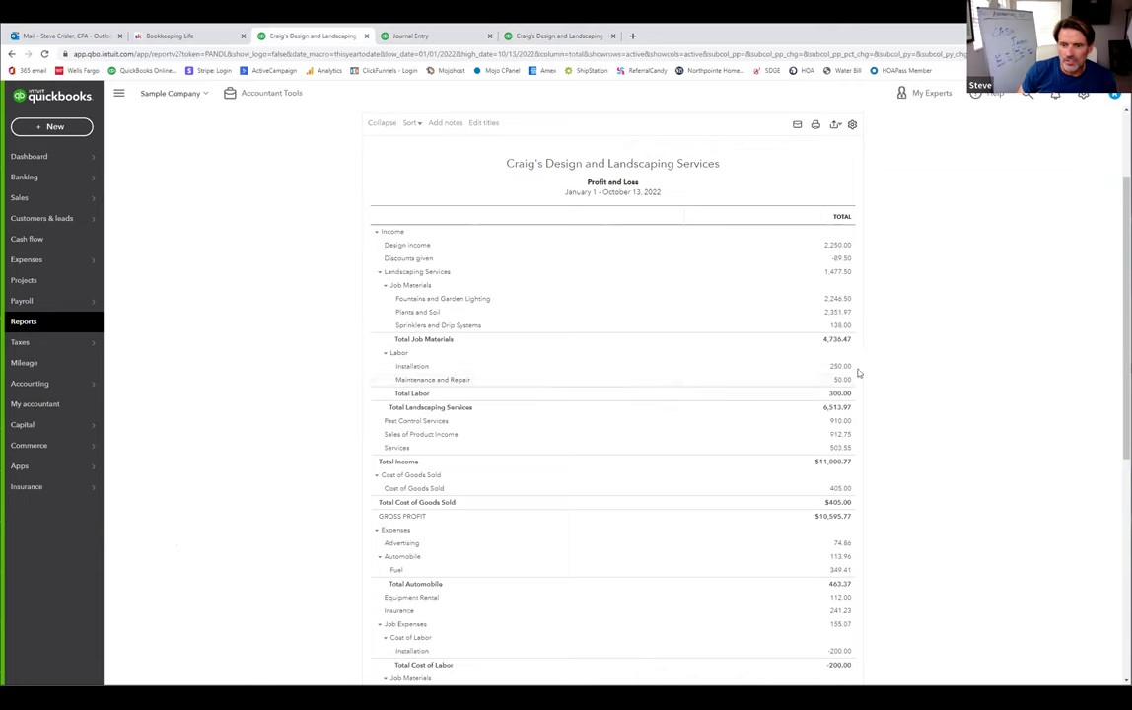
pyautogui.scroll(1, 878, 383)
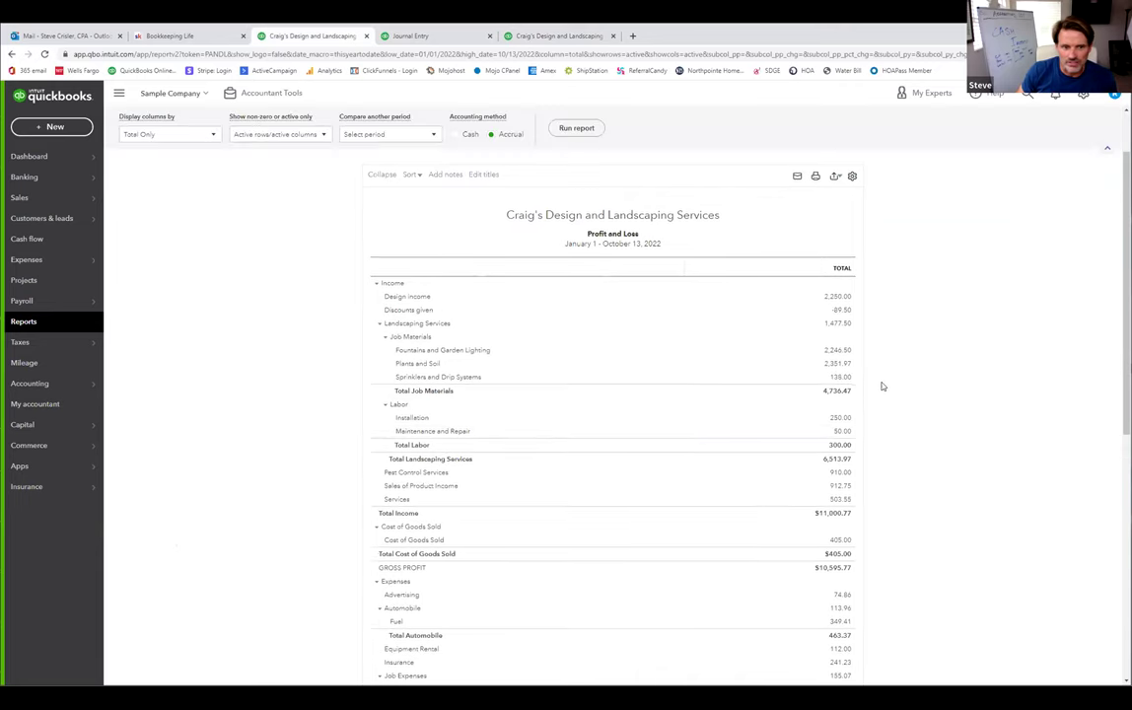
pyautogui.click(548, 37)
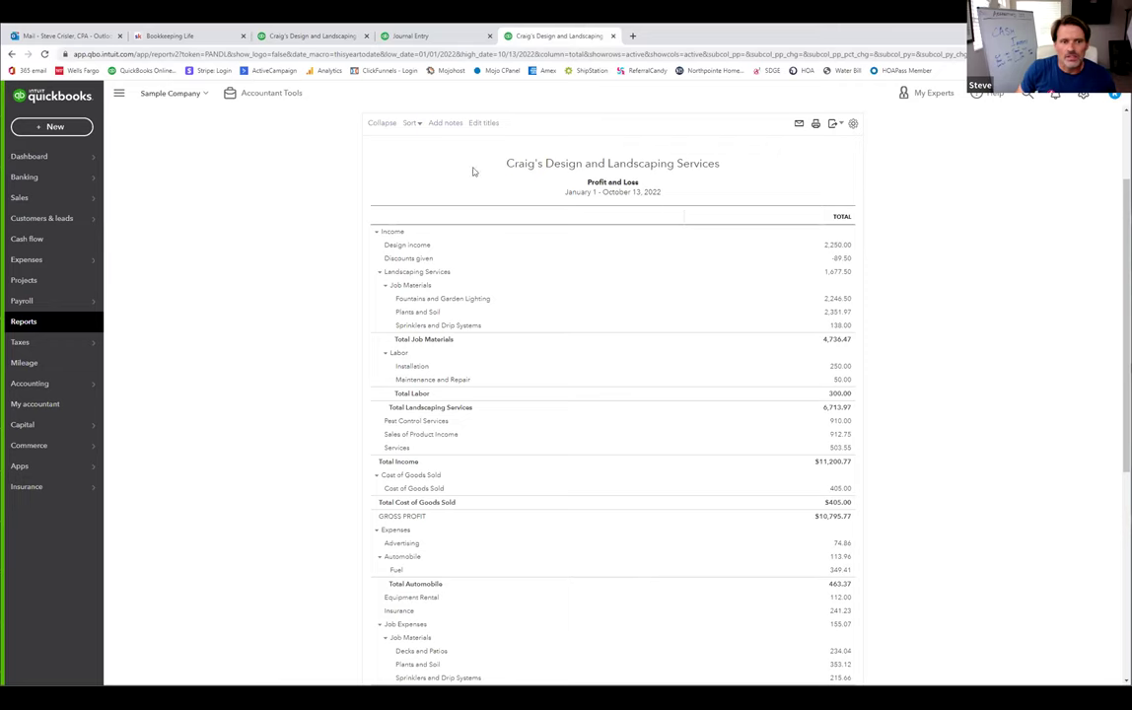
# Step: Drill into the Landscaping Services income amount, review its transactions, and return to the Profit and Loss summary
pyautogui.click(835, 271)
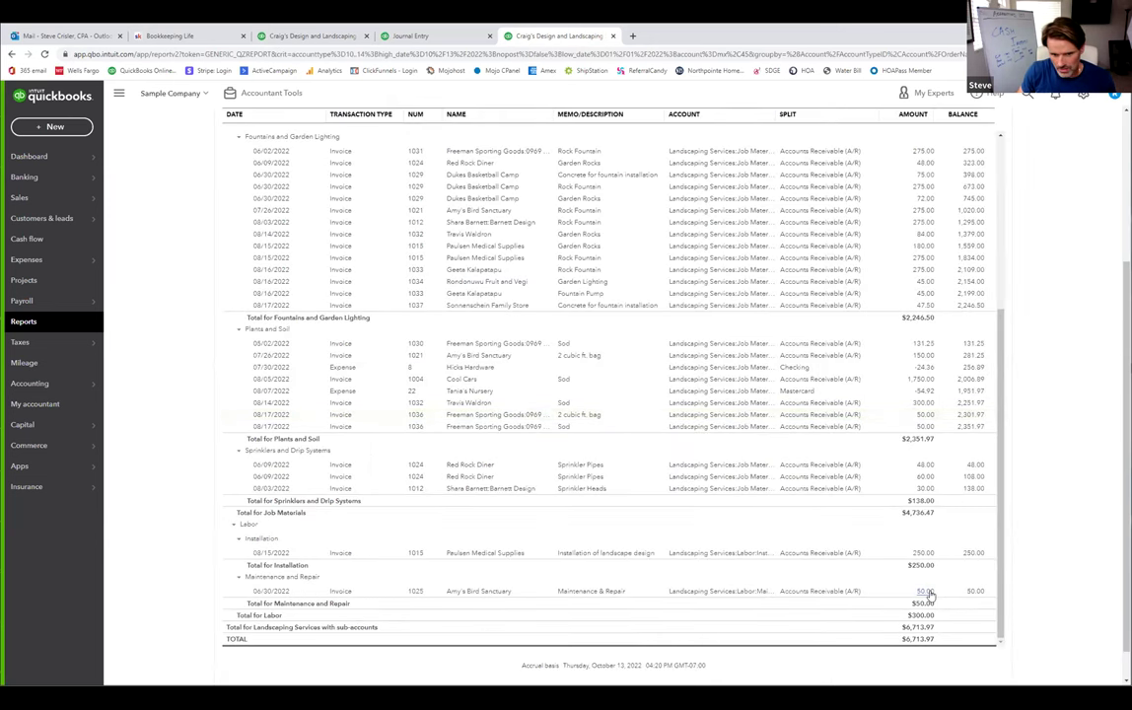
pyautogui.scroll(-1, 1000, 560)
pyautogui.scroll(3, 1000, 560)
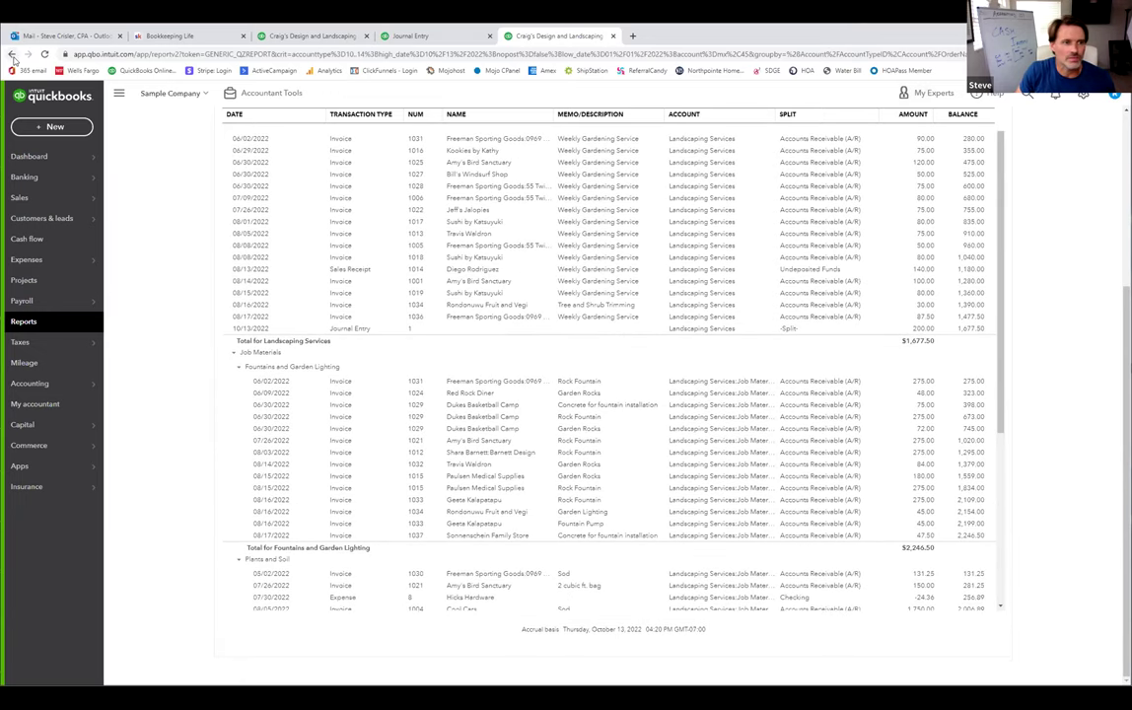
pyautogui.scroll(5, 159, 118)
pyautogui.click(166, 147)
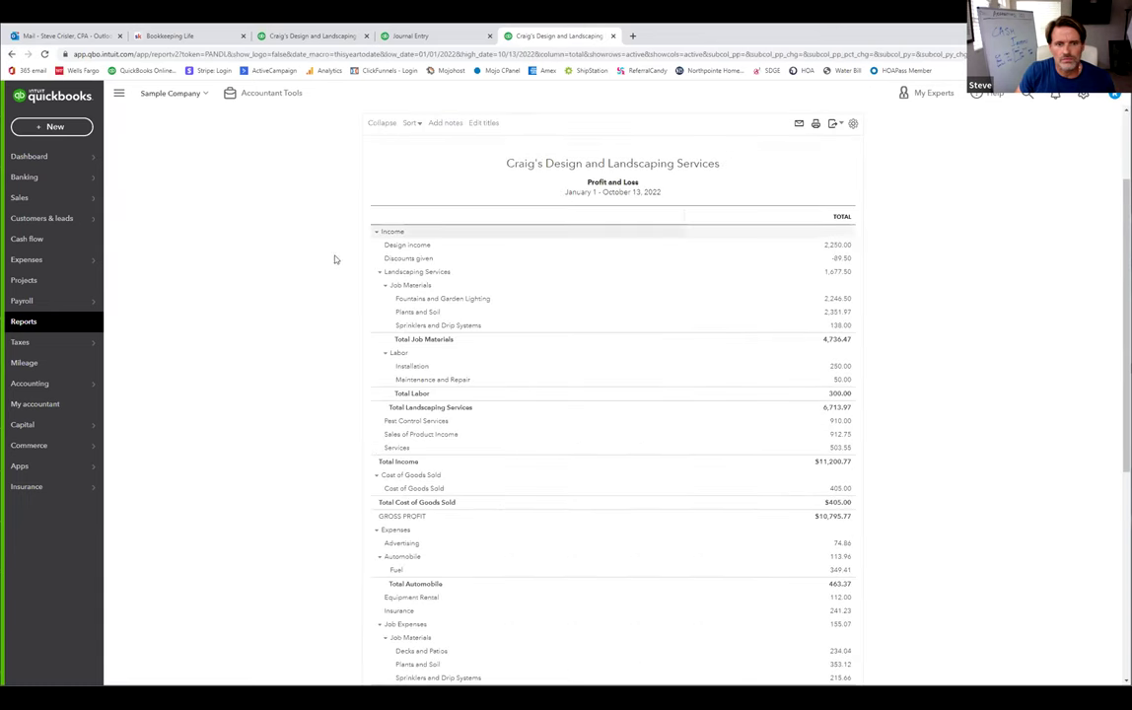
# Step: Return to the Balance Sheet in the earlier report tab, drill into the Checking balance, and open Journal Entry #1
pyautogui.hotkey('ctrl', '3')
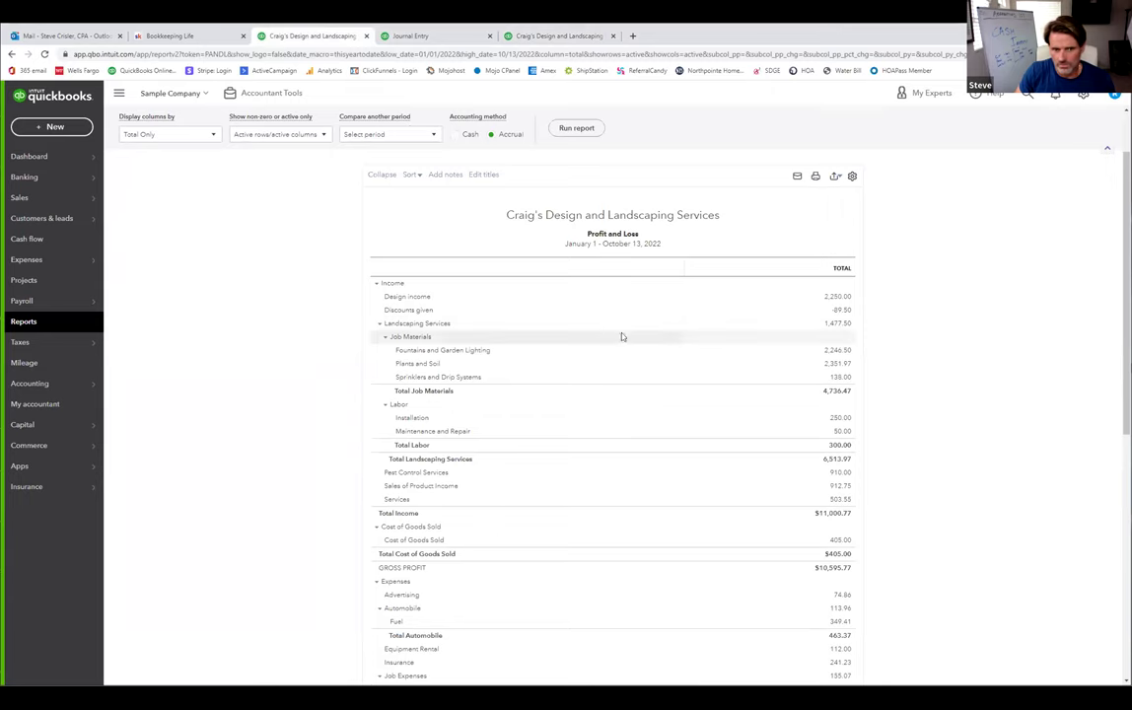
pyautogui.click(523, 37)
pyautogui.click(446, 37)
pyautogui.hotkey('ctrl', '3')
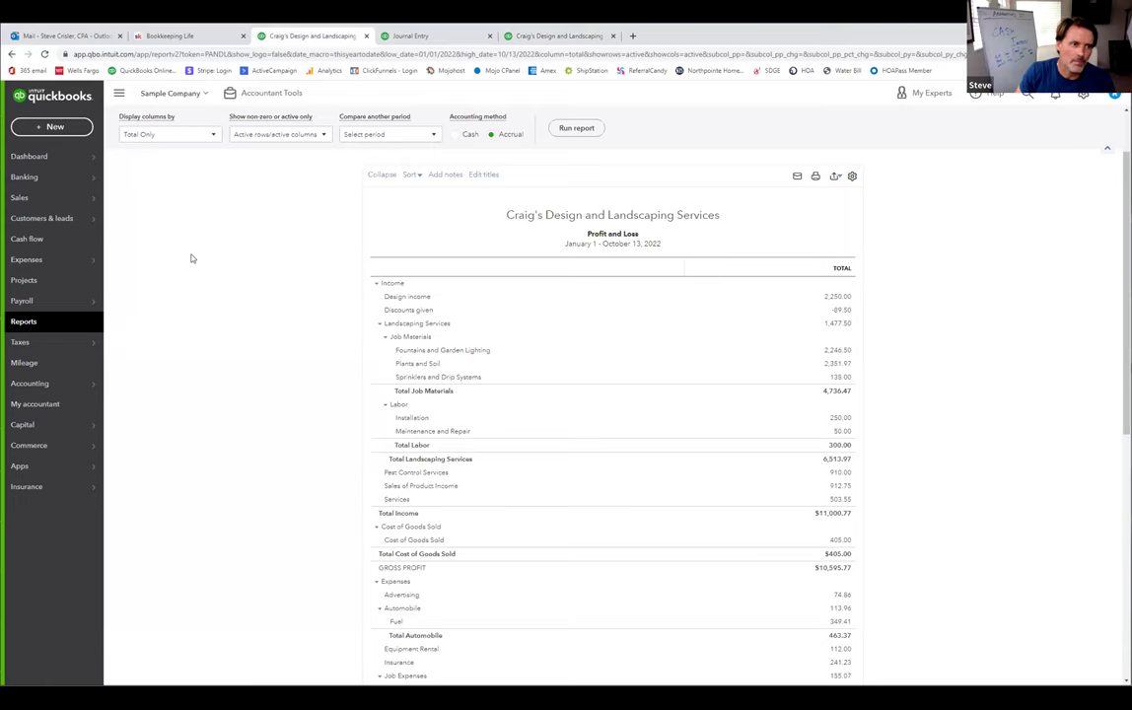
pyautogui.scroll(1, 152, 151)
pyautogui.hotkey('alt', 'Left')
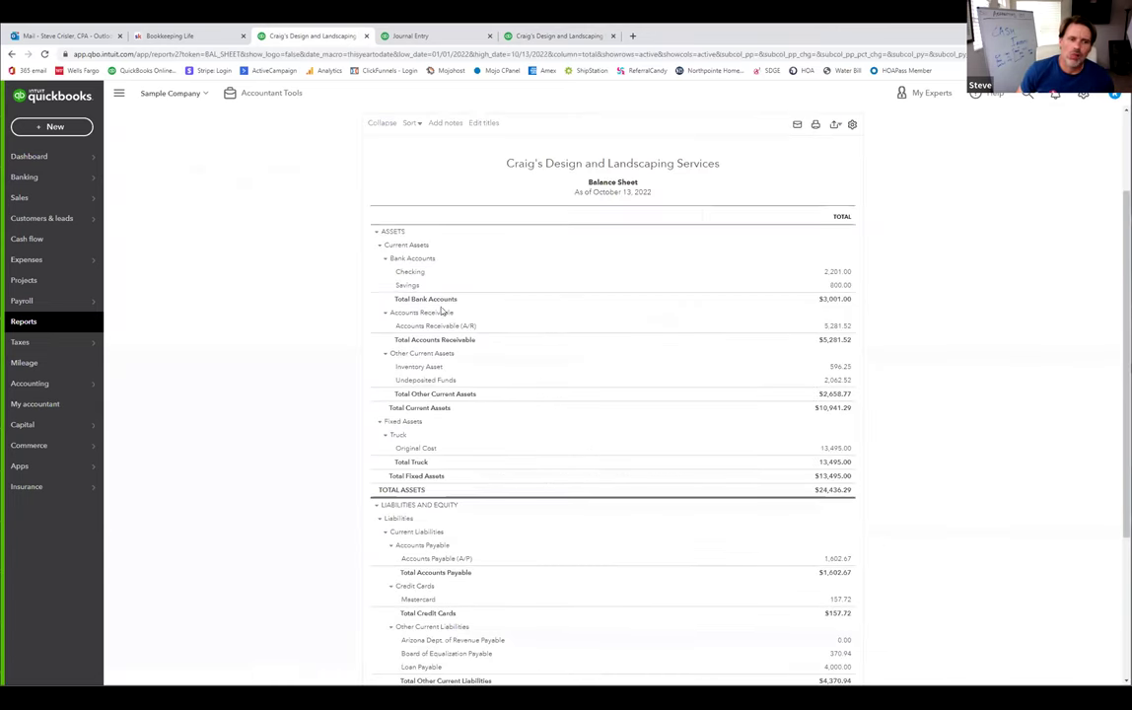
pyautogui.click(835, 273)
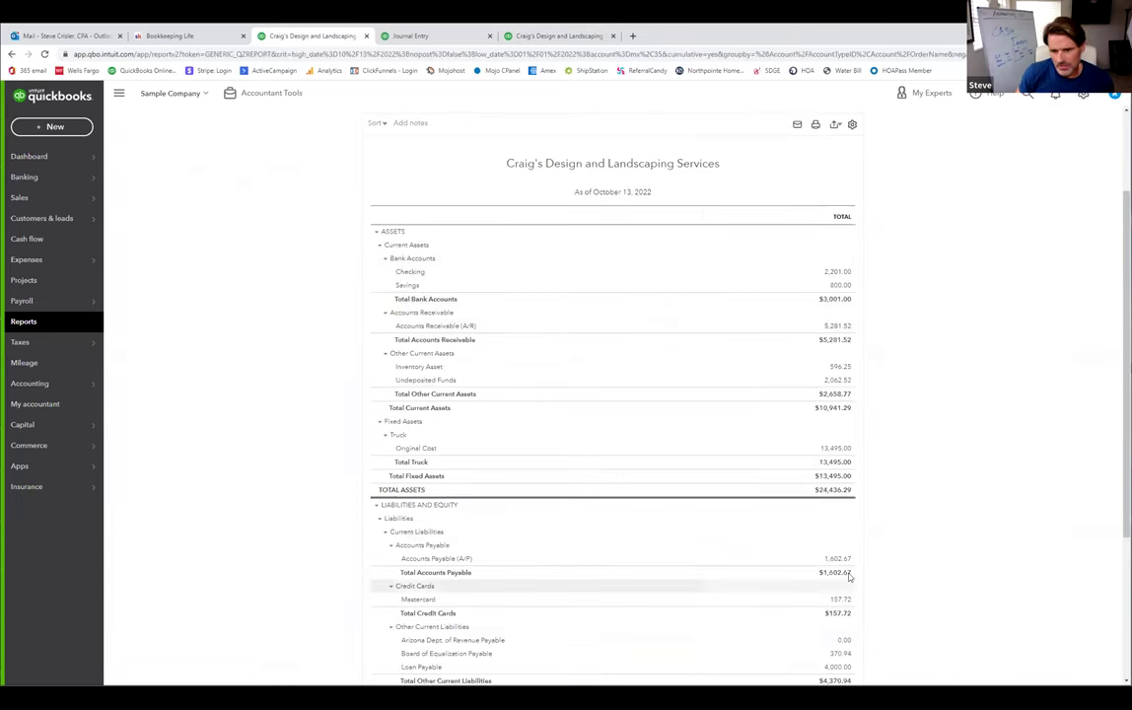
pyautogui.scroll(-3, 879, 564)
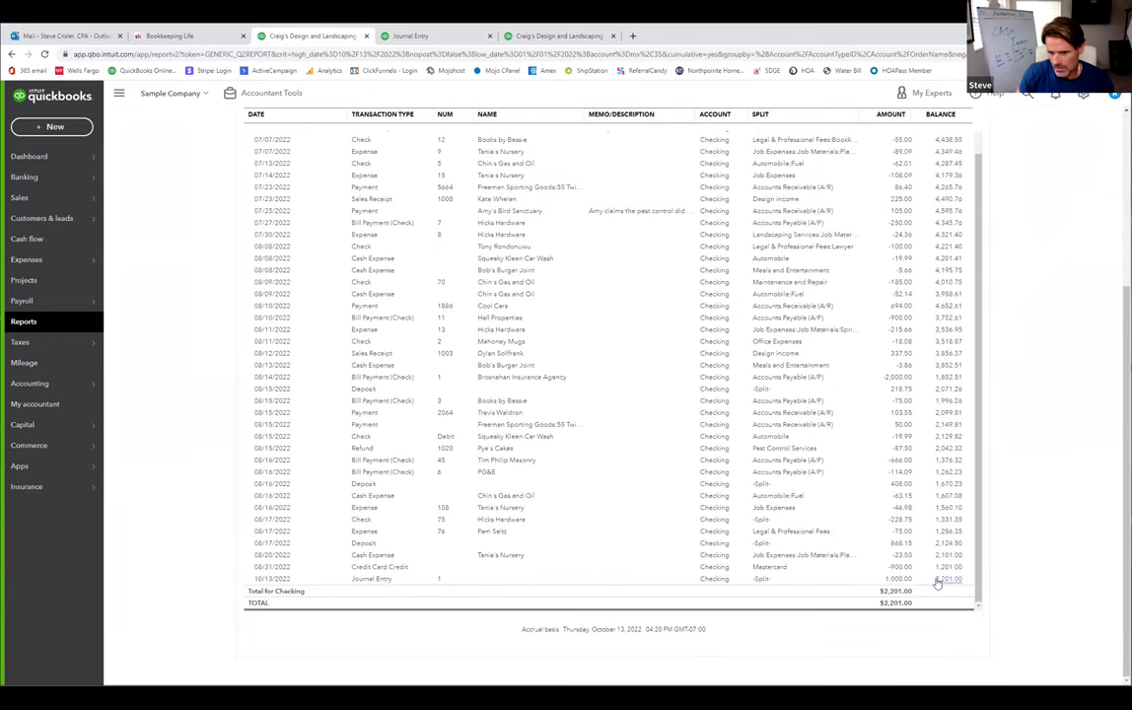
pyautogui.click(915, 580)
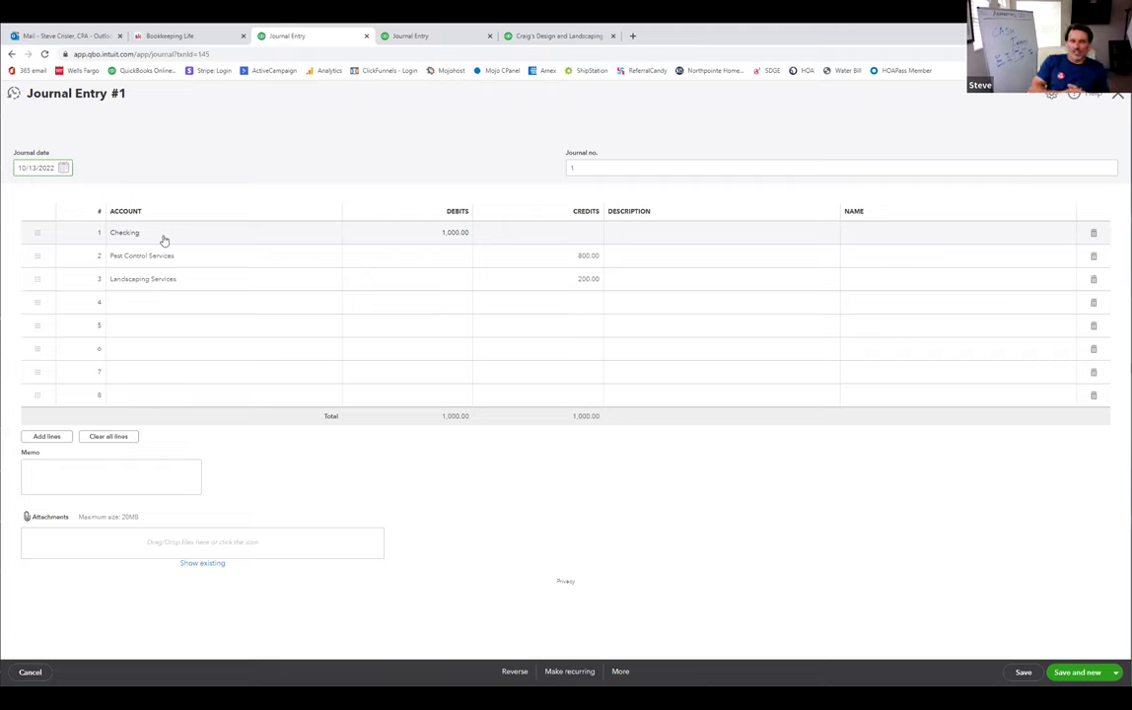
# Step: Change the account on line 1 of Journal Entry #1 to Accounts Receivable (A/R)
pyautogui.click(279, 238)
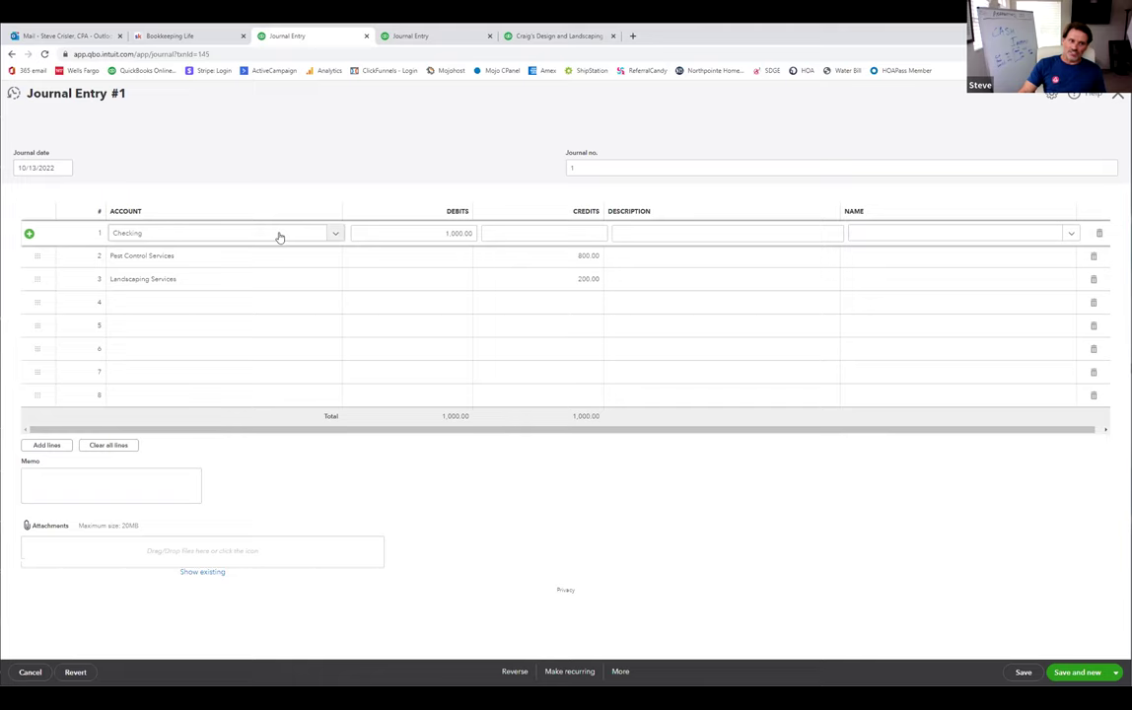
pyautogui.click(279, 238)
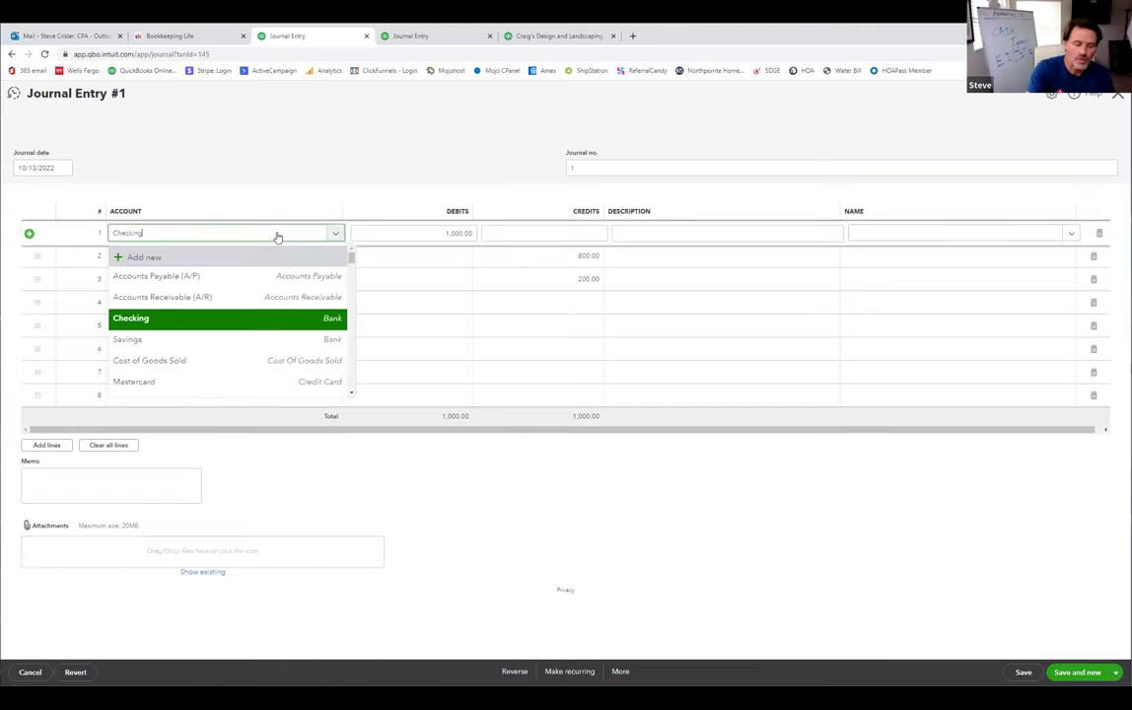
pyautogui.press('BackSpace')
pyautogui.press('BackSpace')
pyautogui.press('BackSpace')
pyautogui.press('BackSpace')
pyautogui.press('BackSpace')
pyautogui.press('BackSpace')
pyautogui.press('BackSpace')
pyautogui.press('BackSpace')
pyautogui.write('acc')
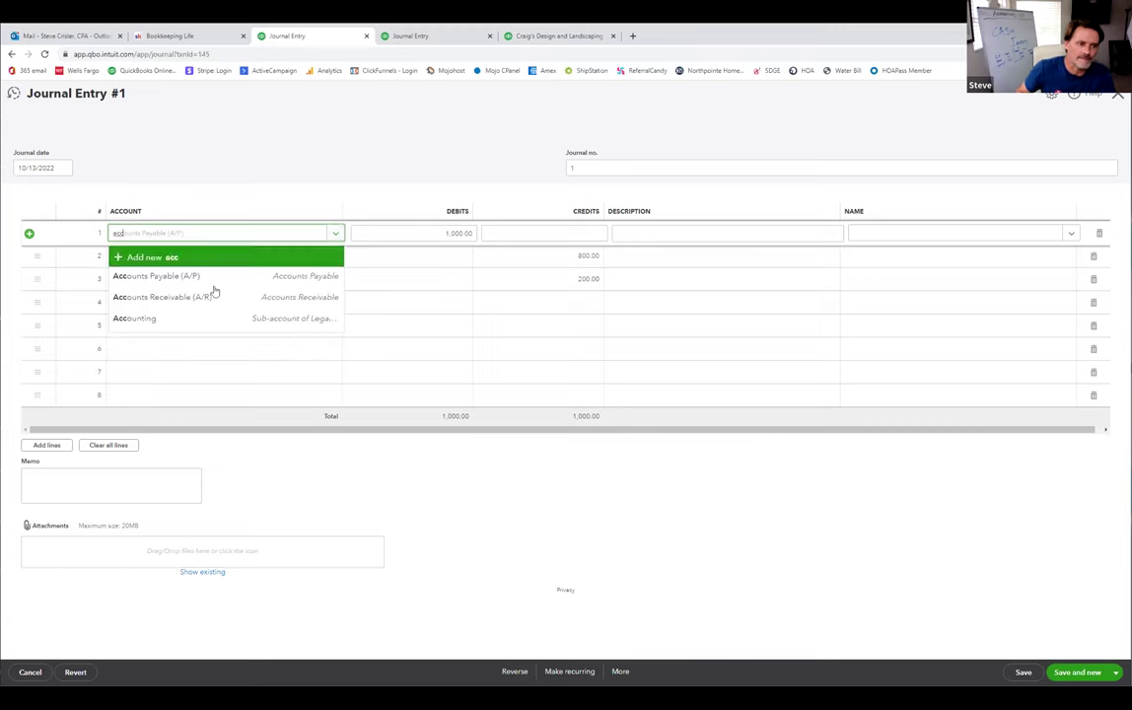
pyautogui.click(198, 298)
pyautogui.click(395, 334)
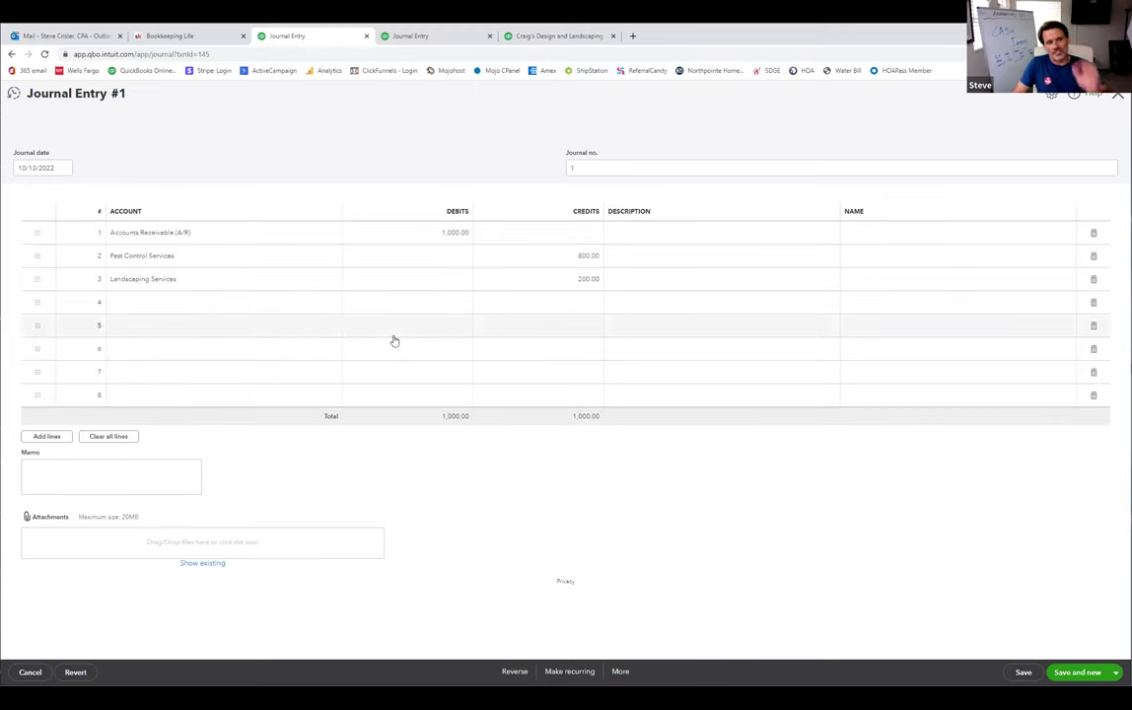